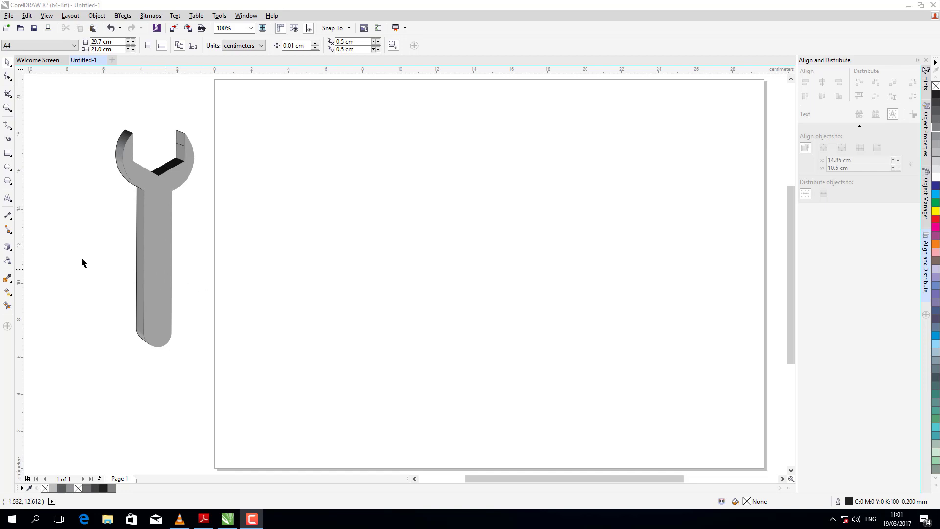
Draw a 5.186 cm circle on the page and give it a 0.5 mm outline.
left_click(8, 167)
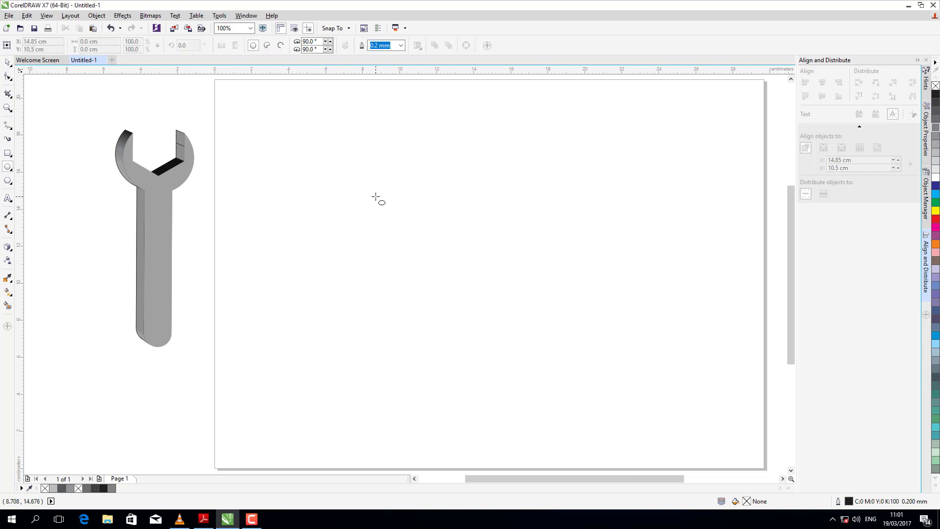
left_click_drag(376, 197, 423, 245)
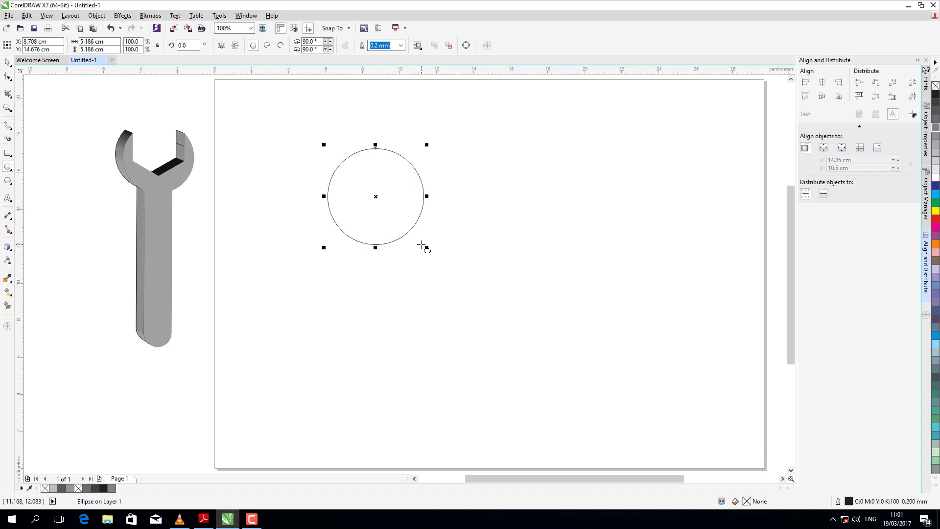
left_click(402, 46)
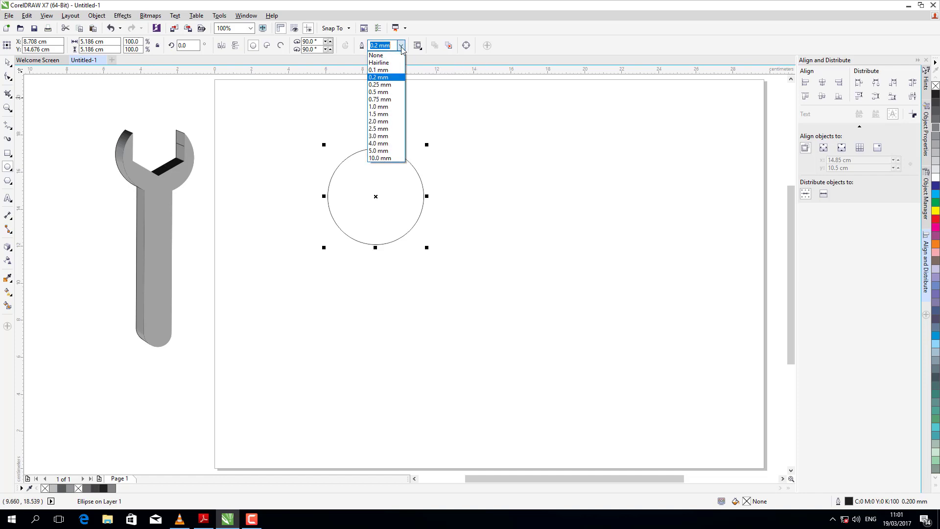
left_click(391, 93)
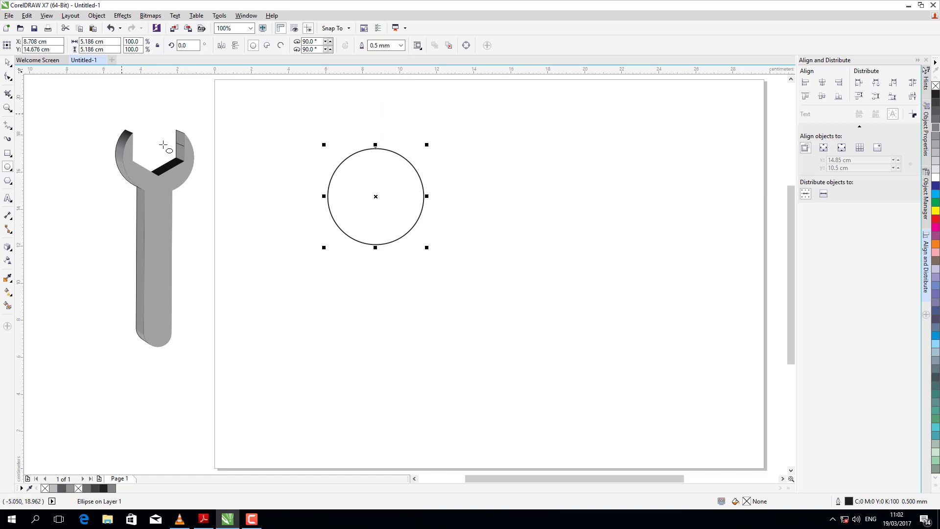
Draw a 15.981 × 1.905 cm rectangle below the circle and round its corners to 0.741 cm.
left_click(8, 153)
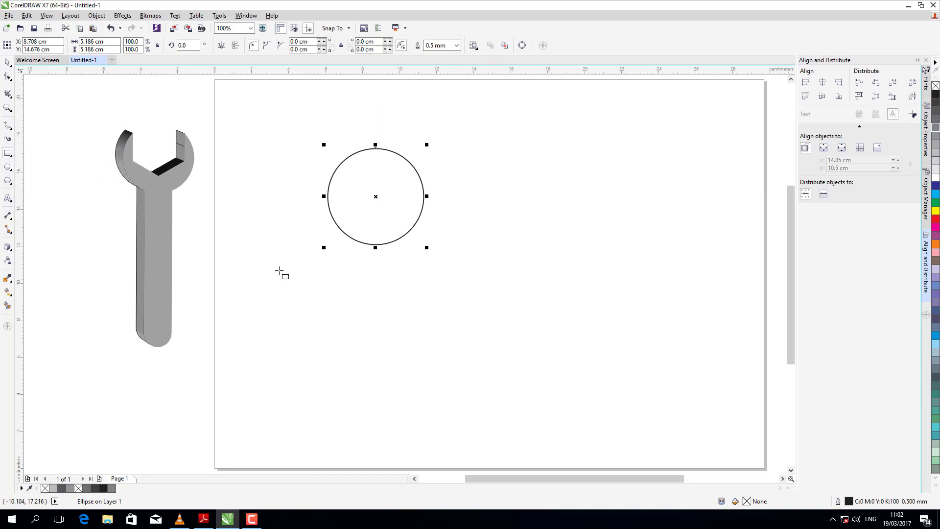
left_click_drag(357, 280, 654, 316)
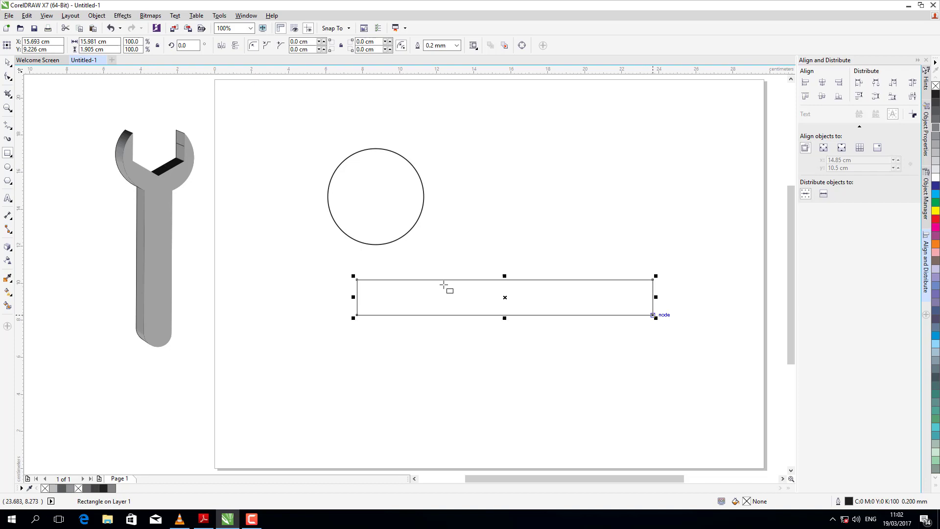
left_click(8, 77)
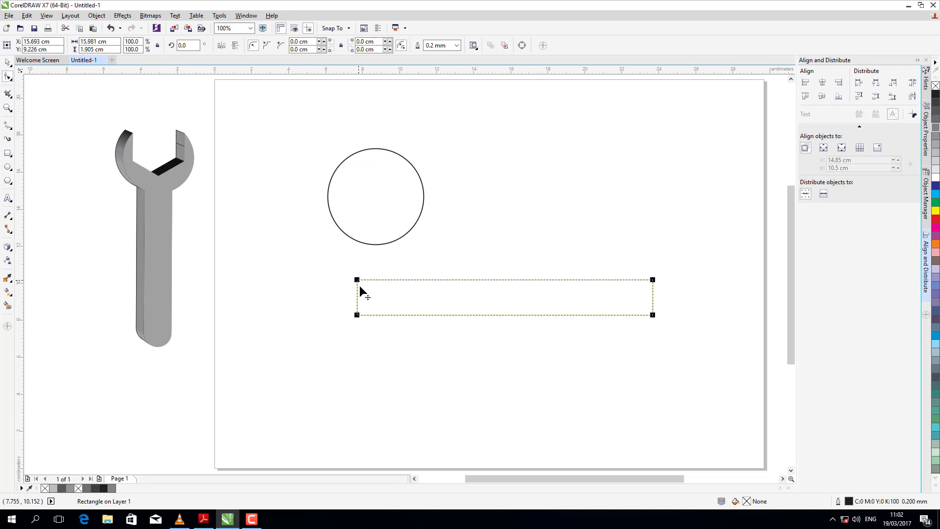
left_click_drag(360, 286, 362, 296)
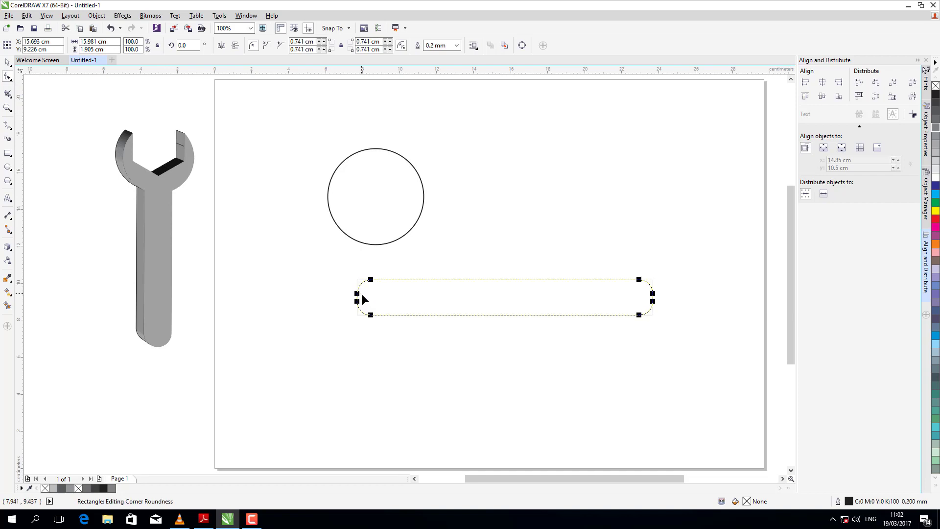
left_click(8, 62)
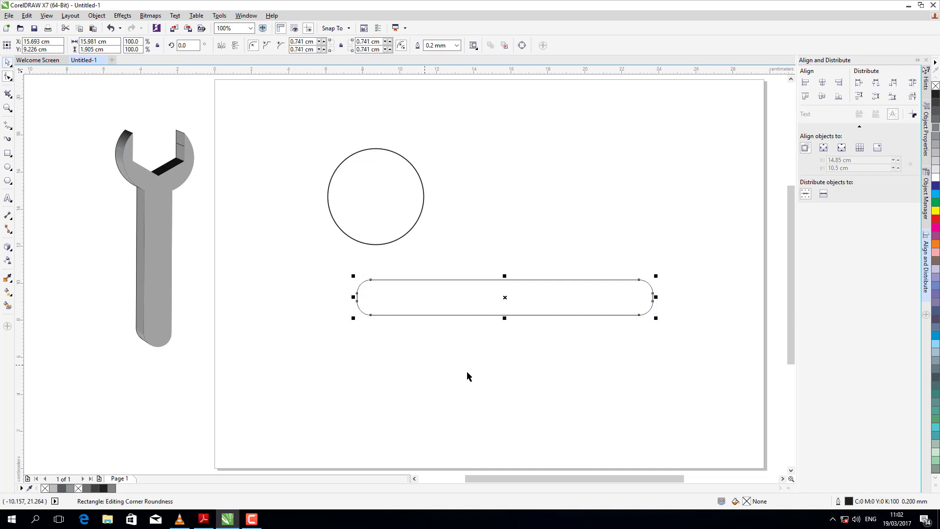
left_click(467, 376)
Move the circle up and rotate the rounded bar 90° to stand upright.
left_click(417, 183)
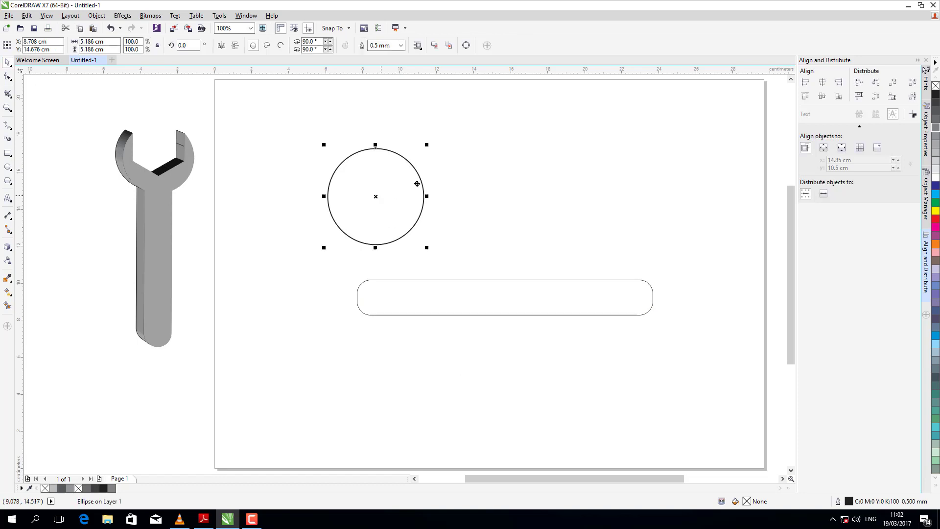
left_click_drag(416, 183, 475, 134)
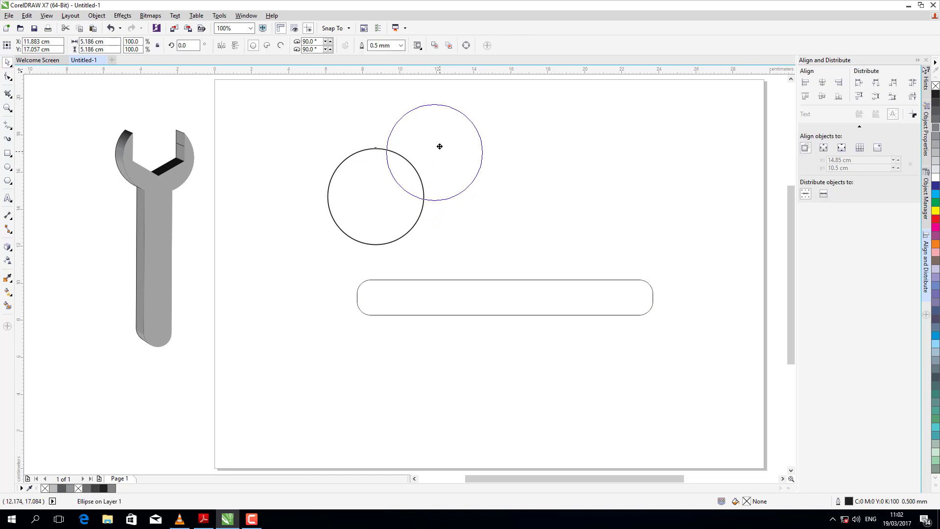
left_click(479, 301)
left_click(485, 299)
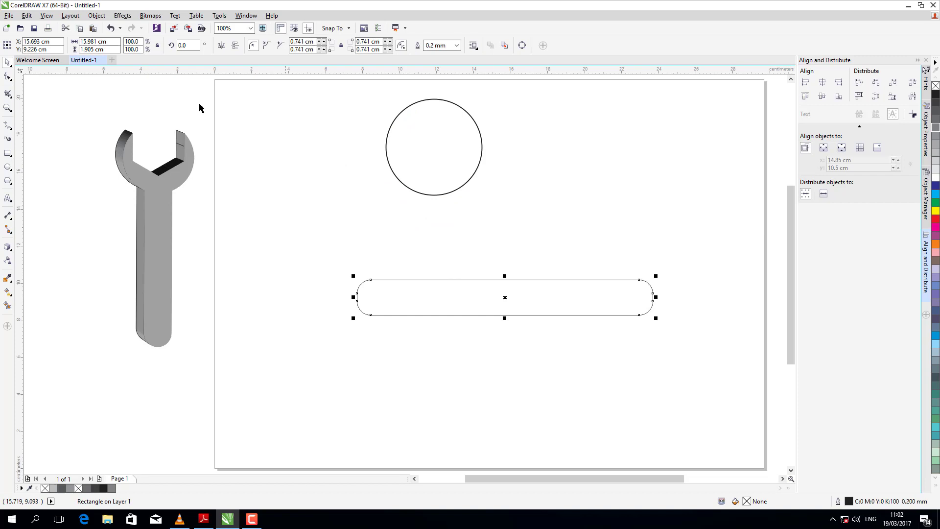
left_click(188, 45)
type("90.0")
key("Return")
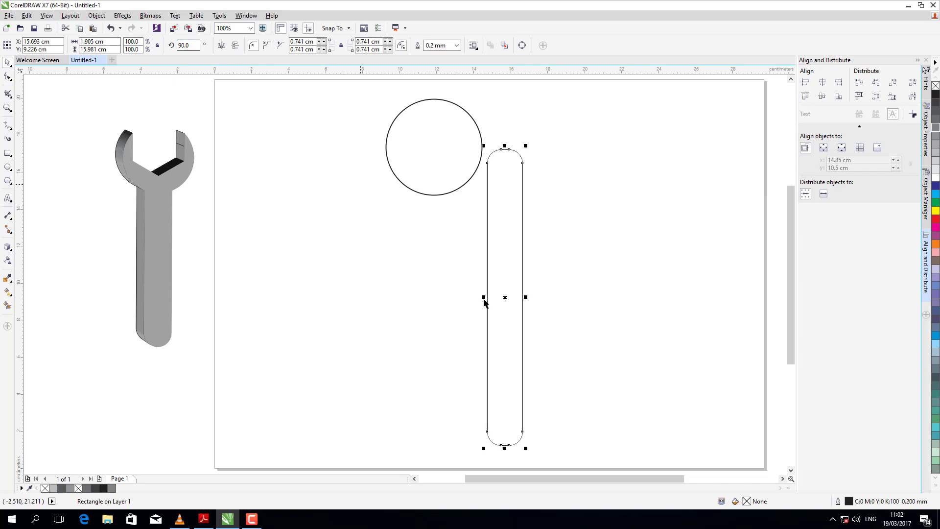
Place the upright bar under the circle so its top overlaps the circle.
left_click_drag(421, 301, 435, 310)
left_click_drag(367, 186, 367, 185)
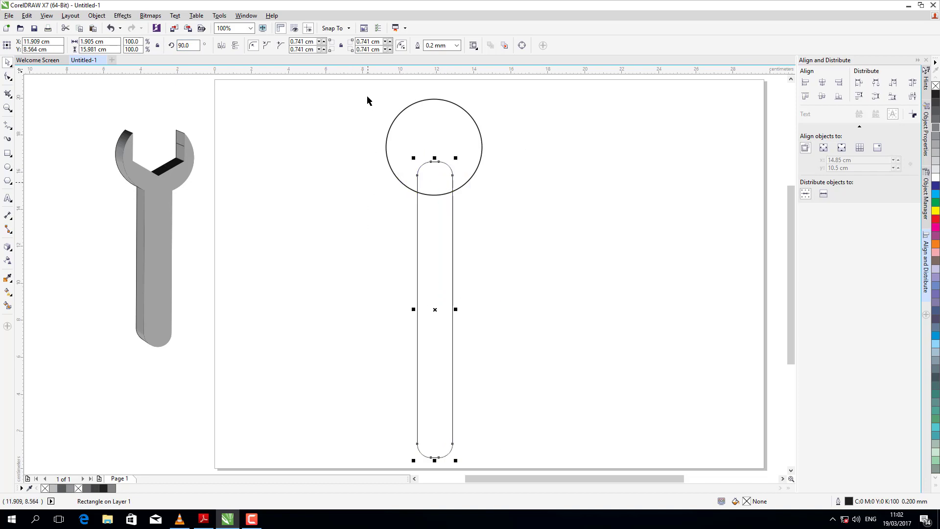
left_click_drag(367, 95, 520, 472)
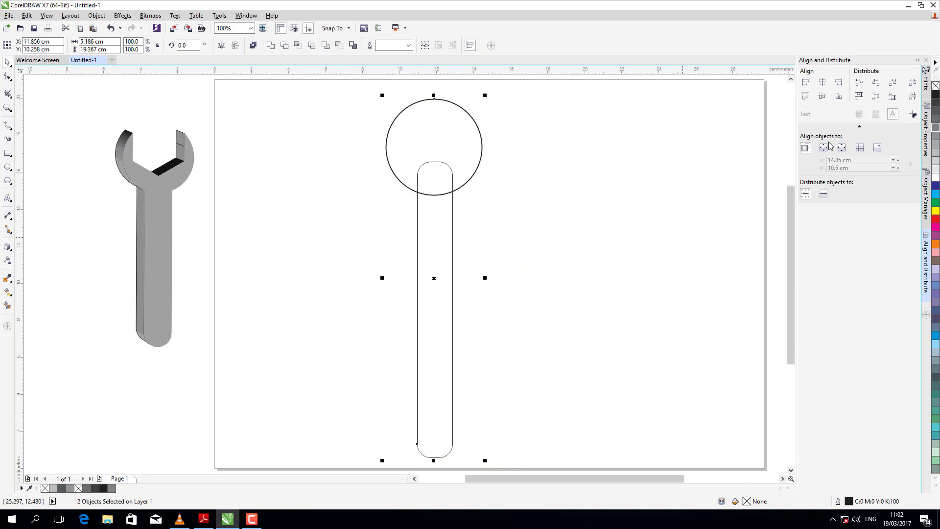
Centre the bar under the circle and shorten it from the top to about 93.9% height.
left_click(824, 85)
left_click(583, 164)
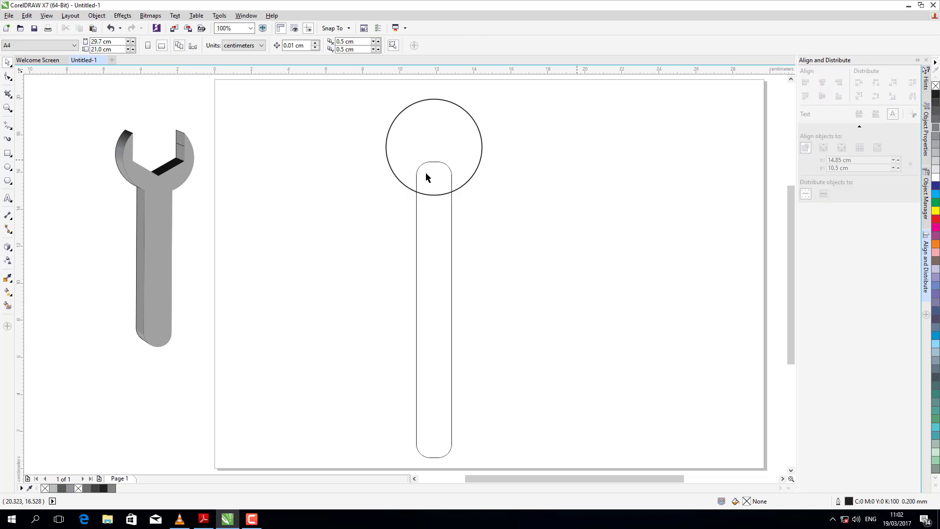
left_click(437, 163)
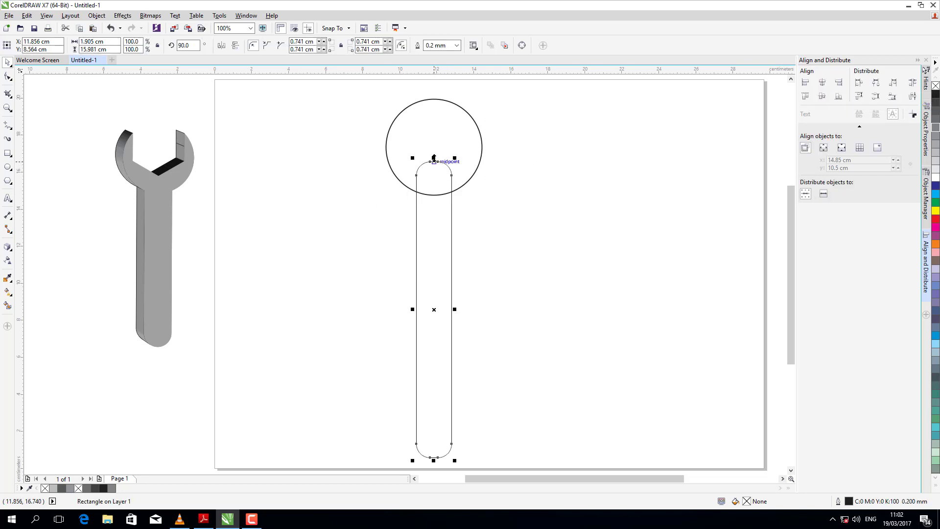
left_click_drag(434, 158, 434, 178)
left_click(578, 215)
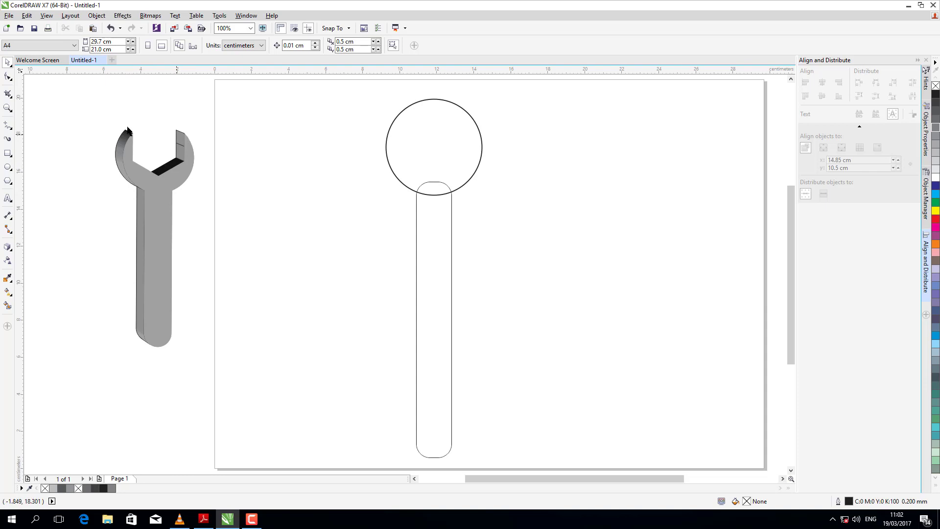
Draw a 6-sided polygon and move it onto the circle's upper part.
left_click(8, 182)
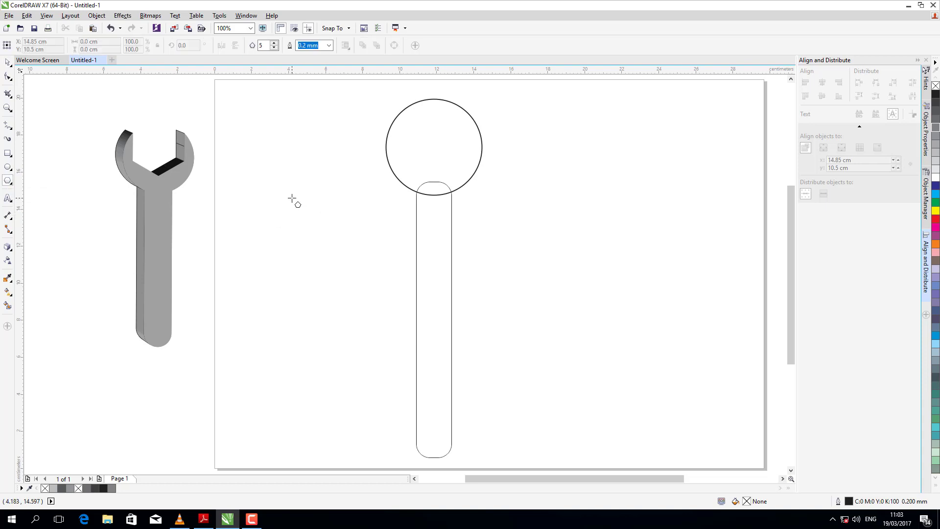
left_click_drag(293, 199, 320, 241)
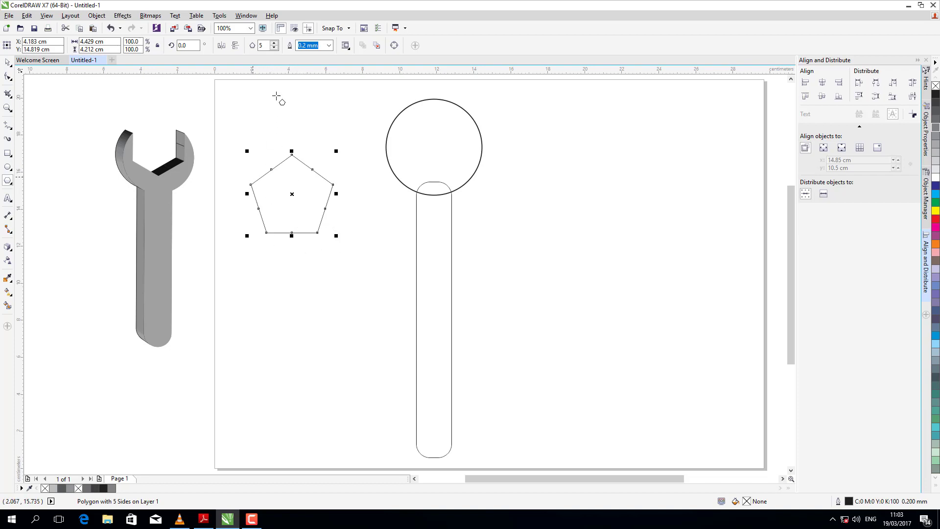
left_click(275, 43)
left_click(8, 63)
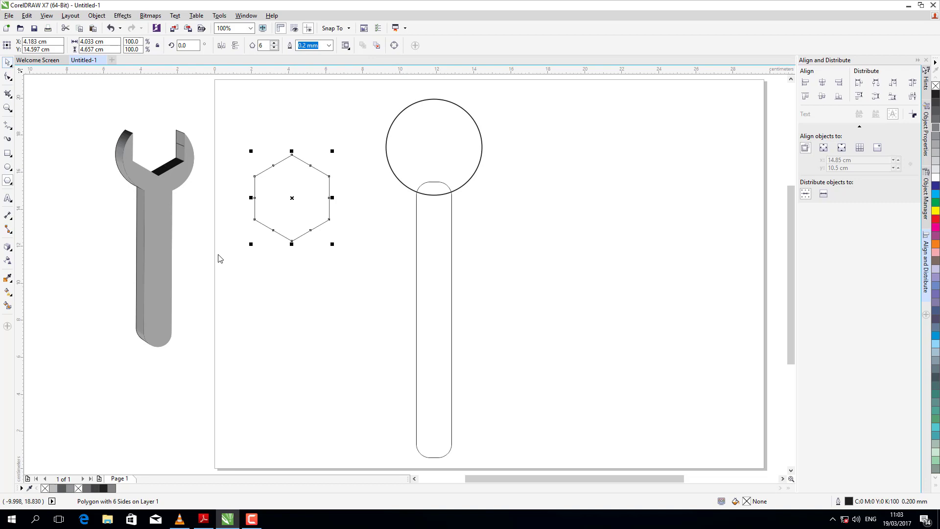
left_click_drag(293, 199, 440, 138)
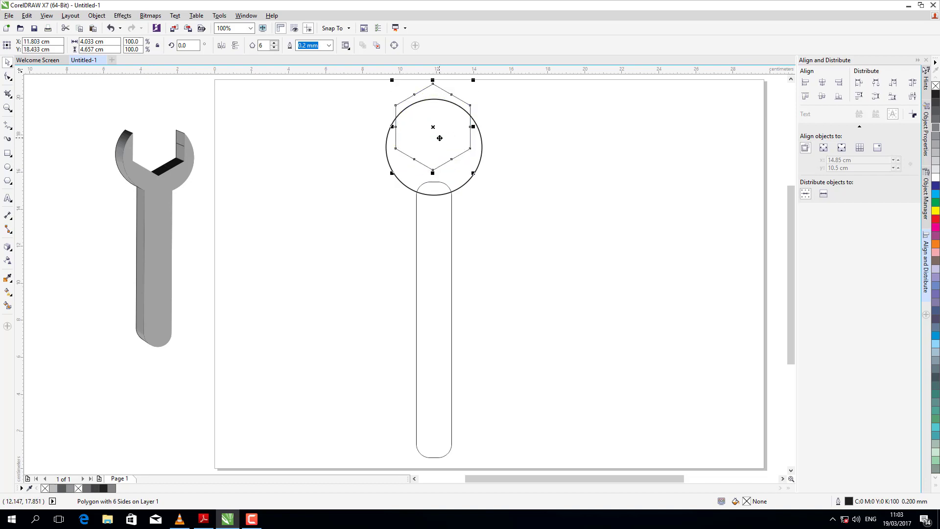
Align the hexagon's centre horizontally with the circle, keeping its top point above.
scroll(792, 250, "up", 2)
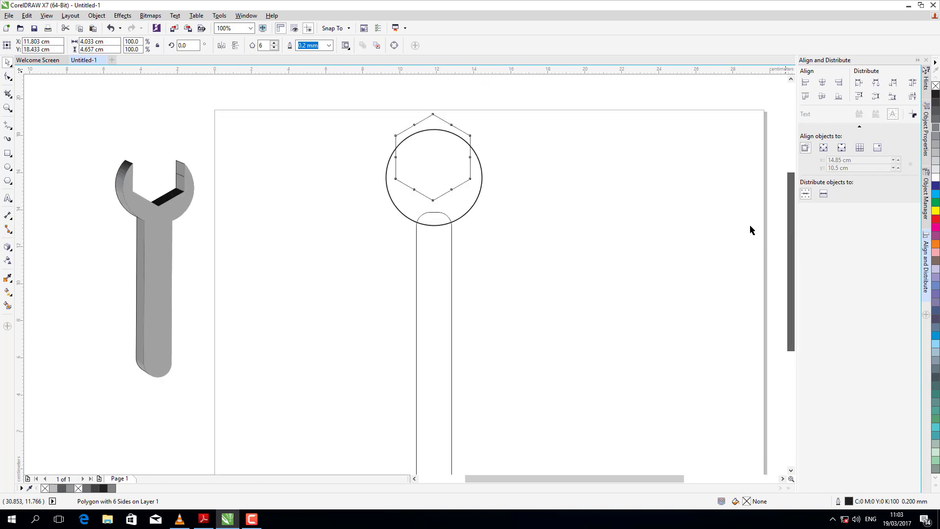
left_click(356, 116)
left_click_drag(356, 116, 542, 266)
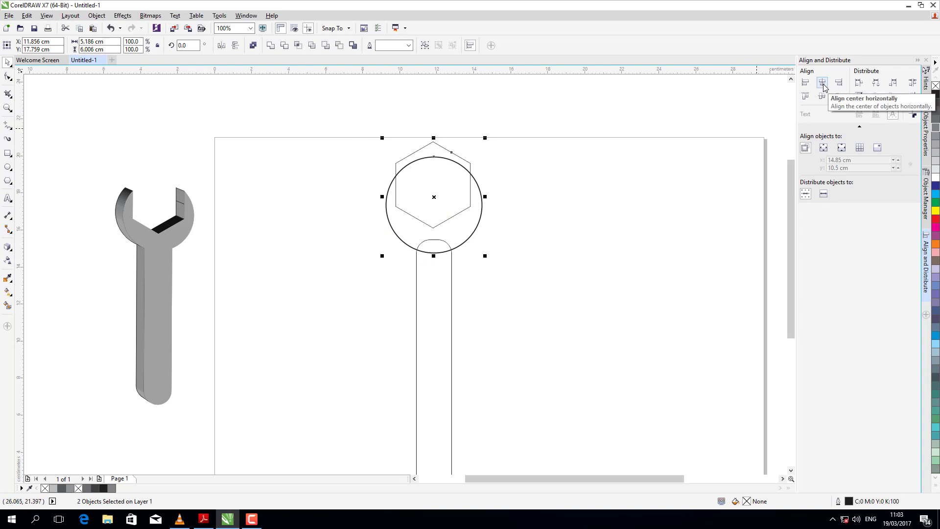
left_click(823, 83)
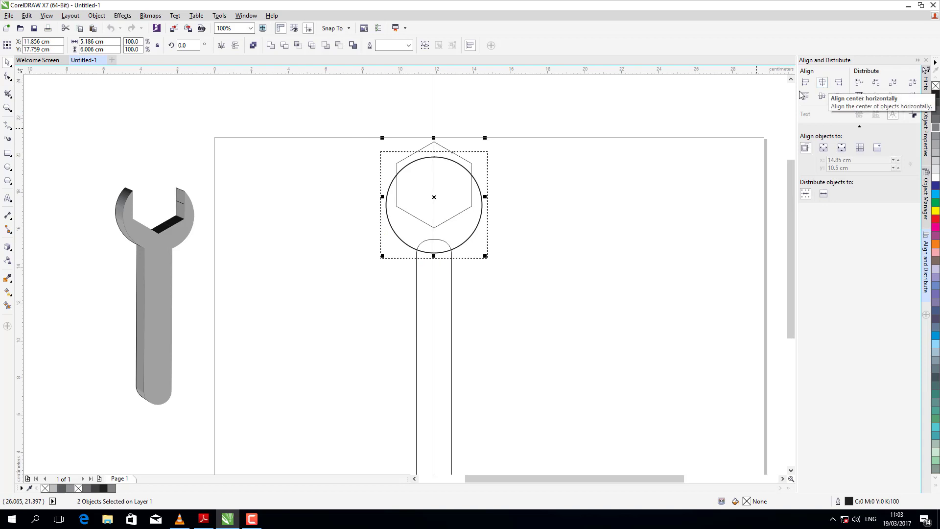
left_click(607, 183)
scroll(609, 181, "down", 1)
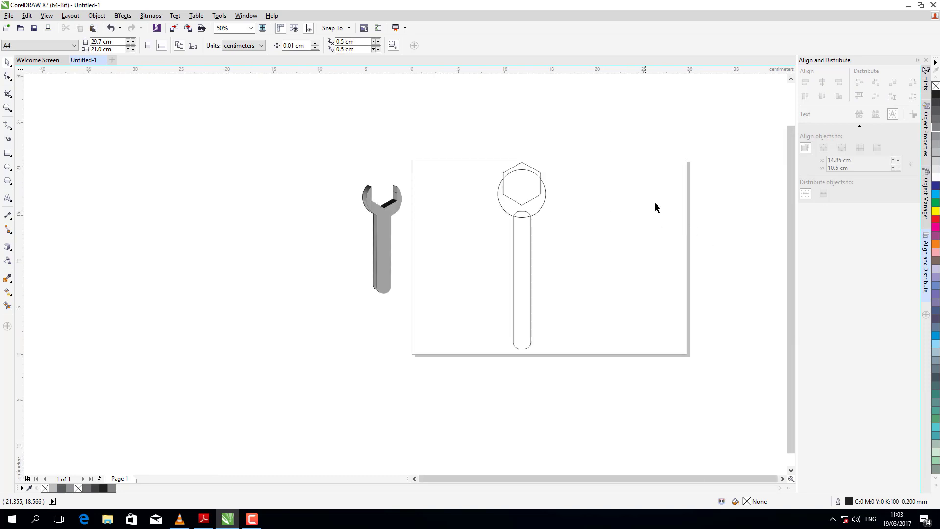
scroll(657, 208, "up", 1)
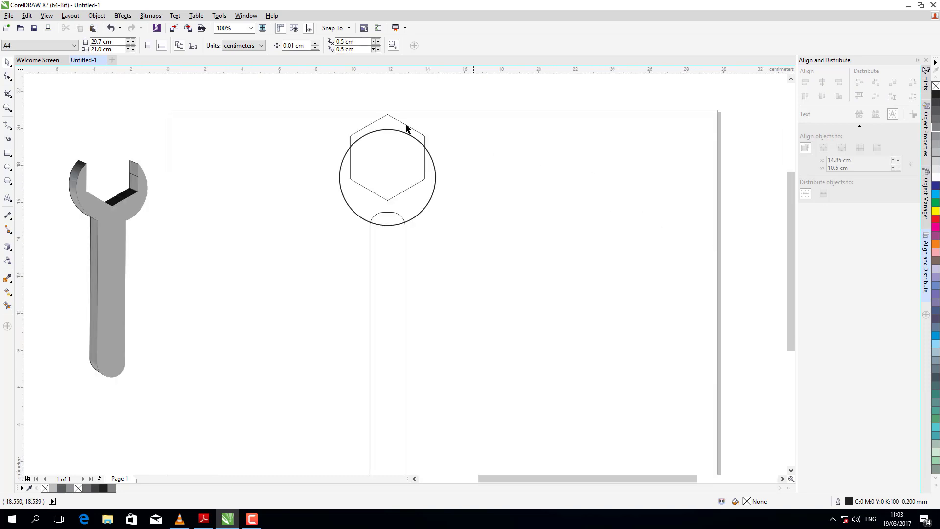
left_click_drag(304, 89, 501, 251)
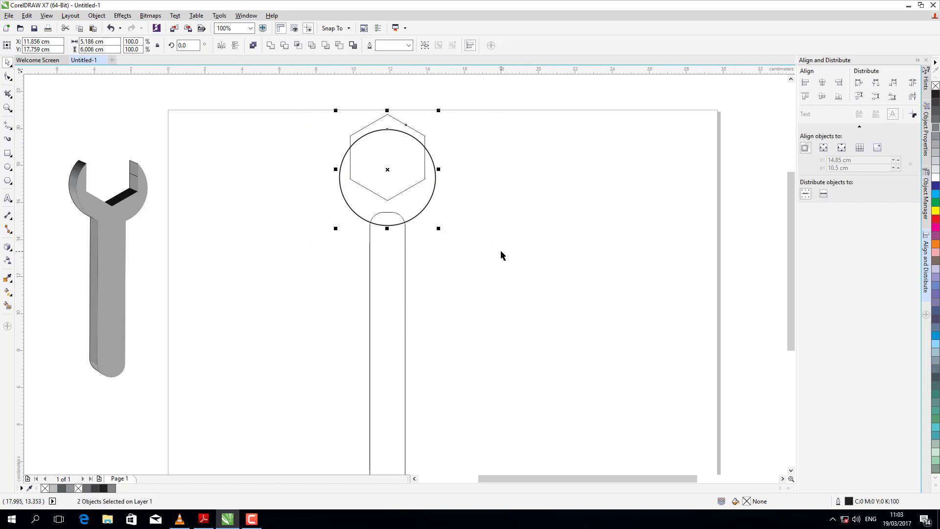
Trim the hexagon's notch out of the circle and move the hexagon aside.
left_click(285, 46)
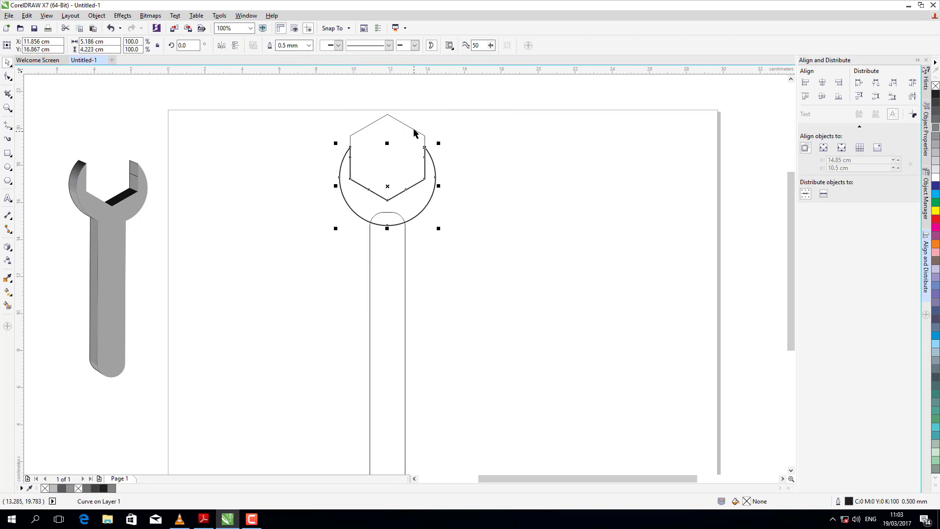
left_click_drag(415, 131, 582, 104)
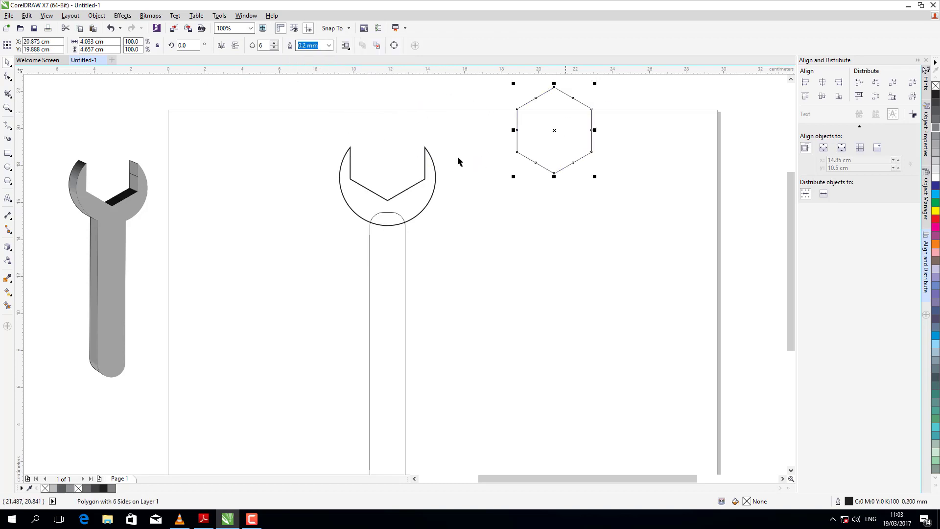
scroll(462, 156, "down", 2)
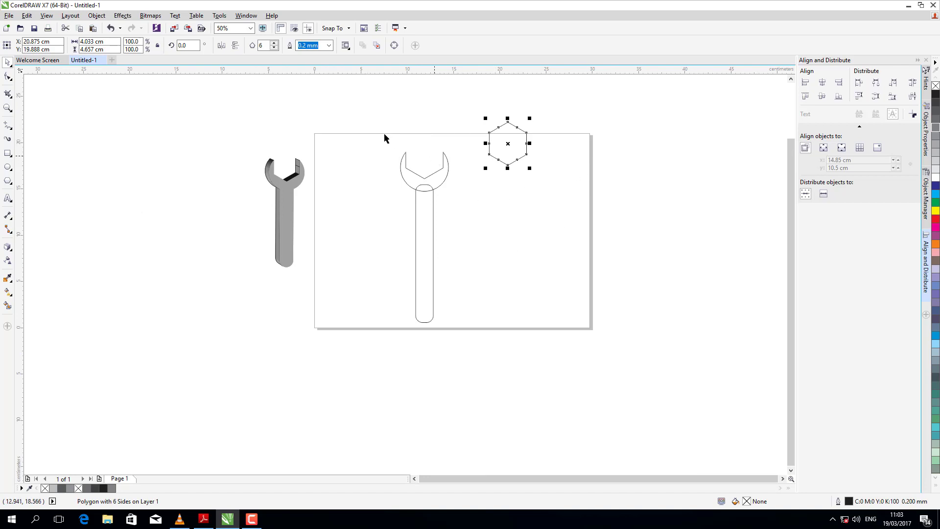
Weld the head and handle into one spanner outline and delete the leftover hexagon.
left_click_drag(381, 123, 472, 339)
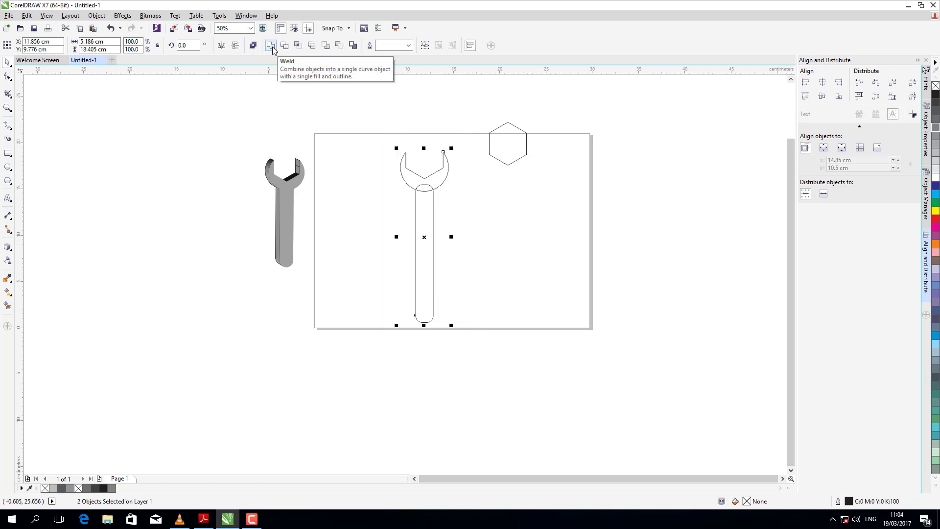
left_click(271, 45)
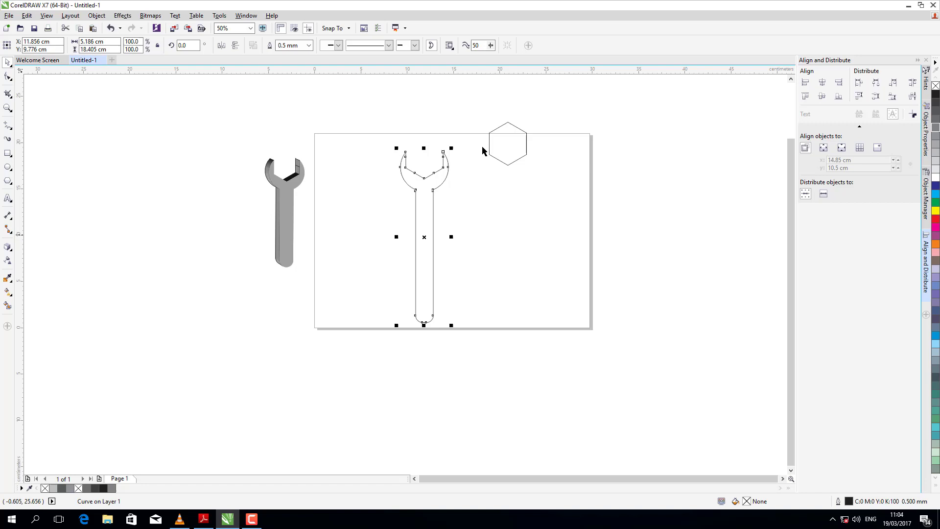
left_click(518, 148)
key("Delete")
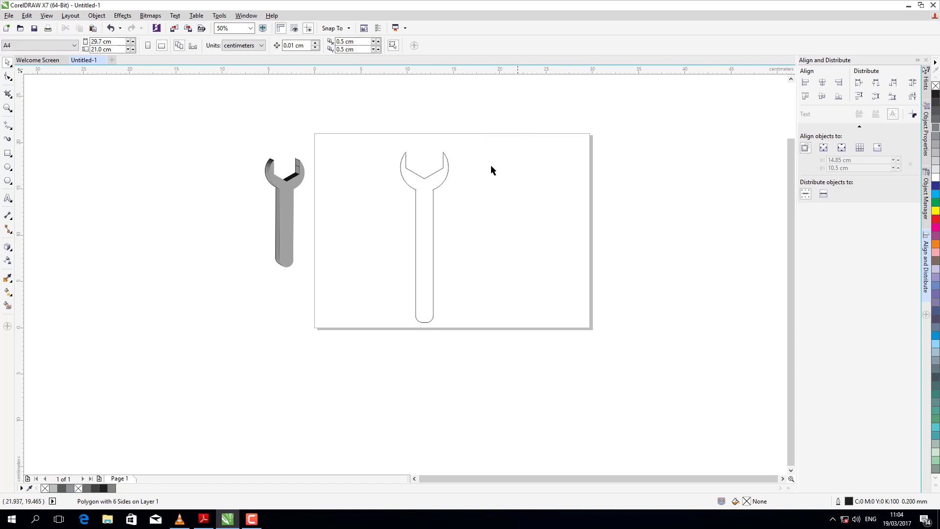
left_click(424, 237)
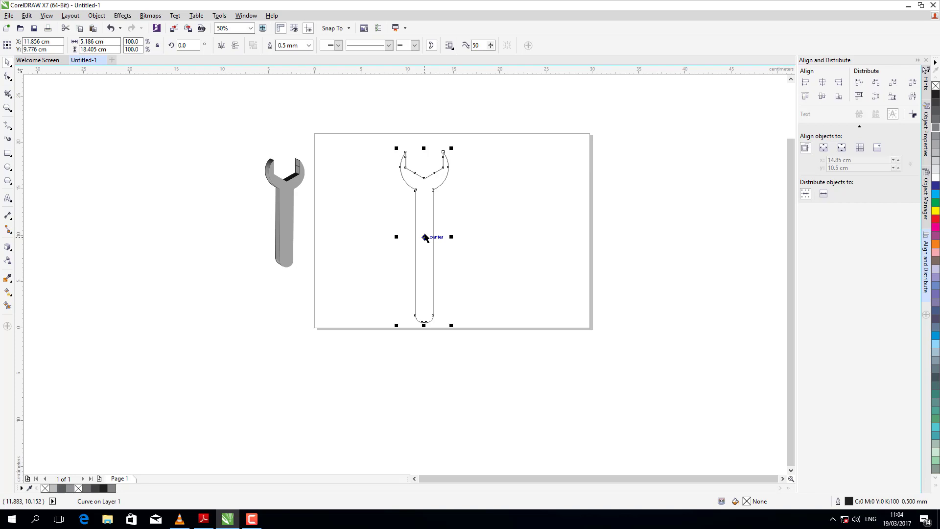
Leave an upright spanner copy beside the page and rotate the original 90° horizontal.
left_click_drag(425, 237, 689, 223)
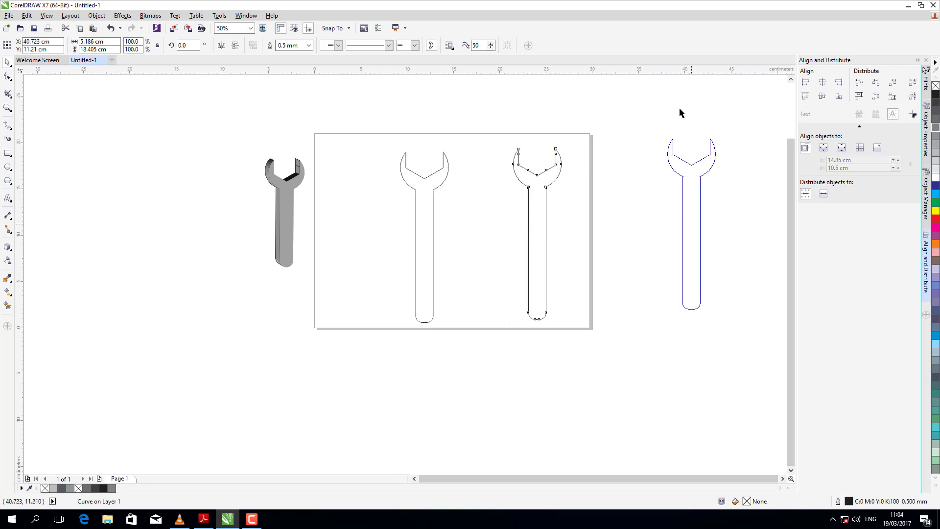
left_click(427, 218)
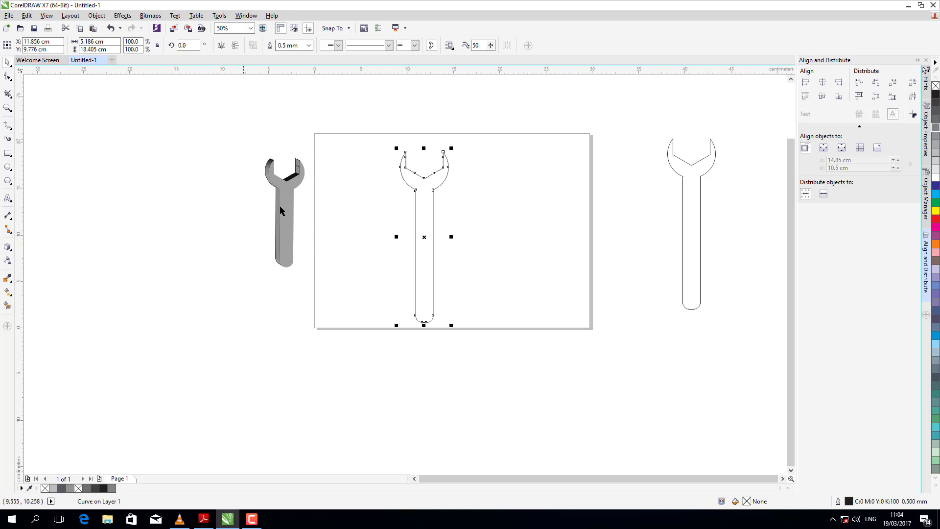
left_click(186, 45)
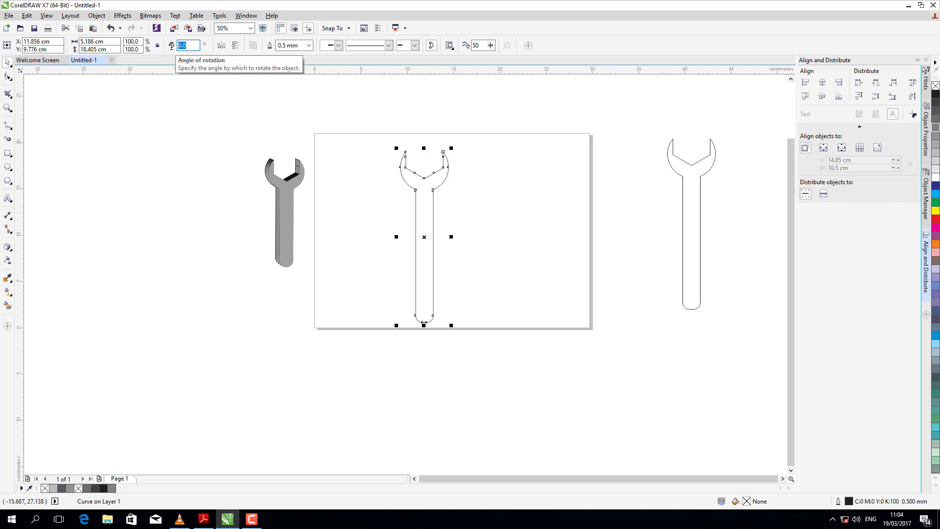
type("90")
key("Return")
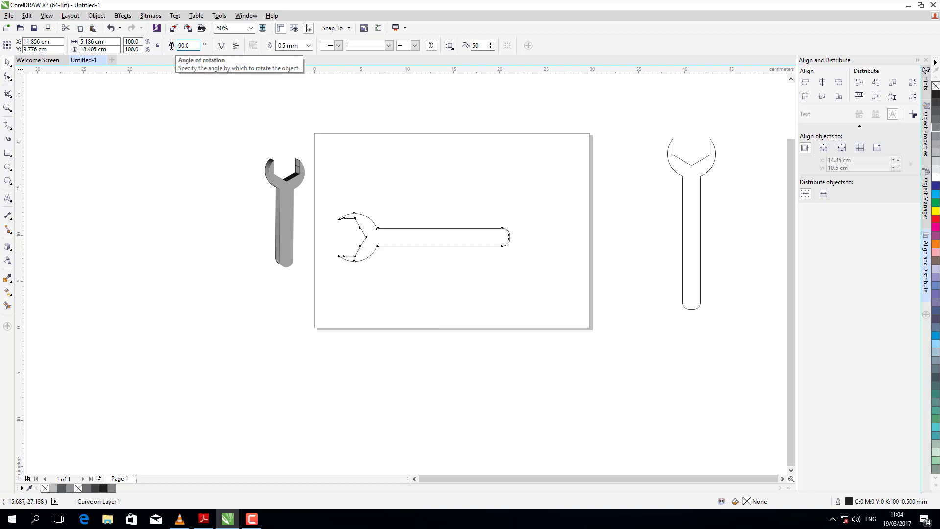
left_click(415, 243)
left_click_drag(415, 243, 444, 233)
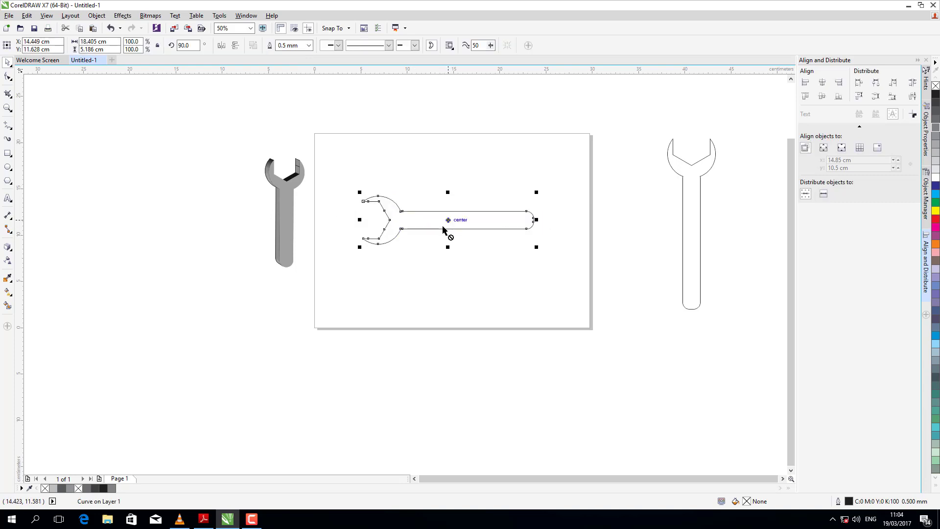
left_click(461, 234)
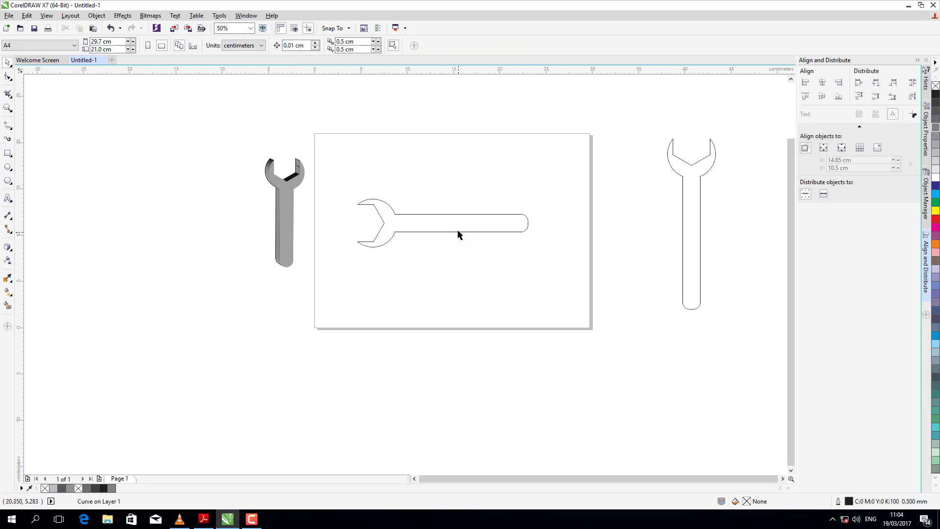
Fill the horizontal spanner with the reference spanner's grey (C:40 M:33 Y:33 K:0).
left_click(457, 231)
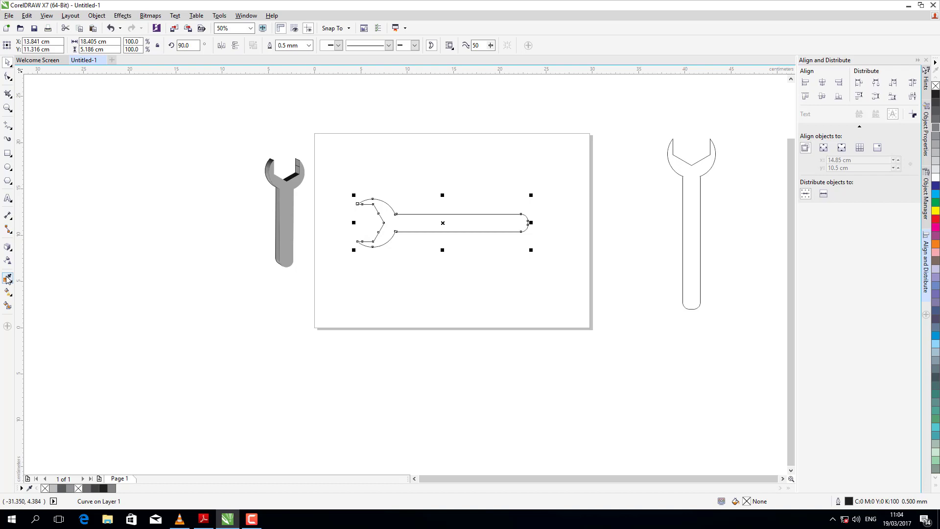
left_click(294, 234)
left_click(400, 221)
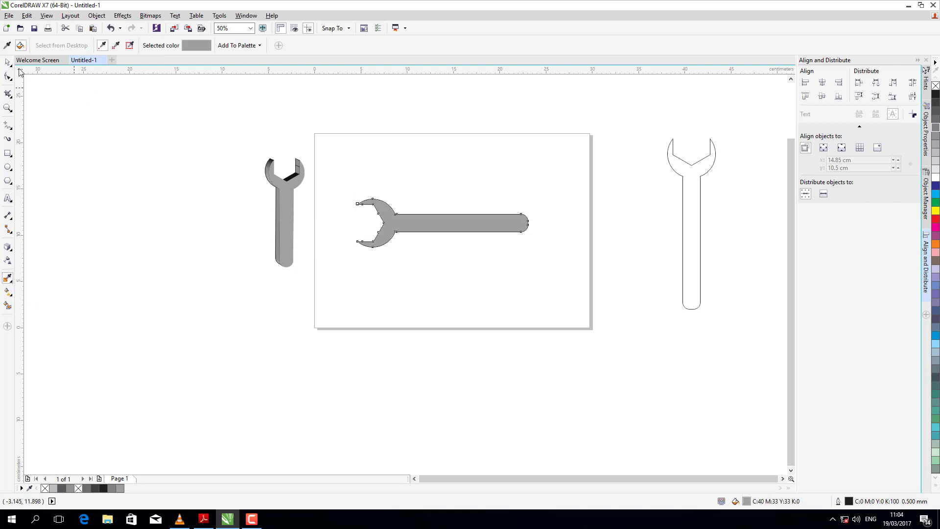
key("space")
left_click(469, 325)
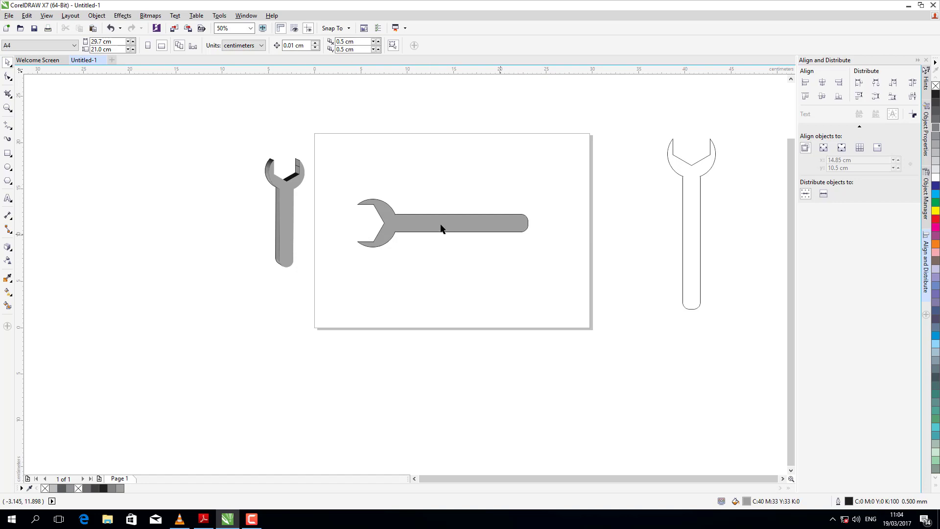
Enlarge the grey spanner to 107% (19.685 × 5.547 cm) and nudge it into place.
left_click_drag(453, 216, 541, 238)
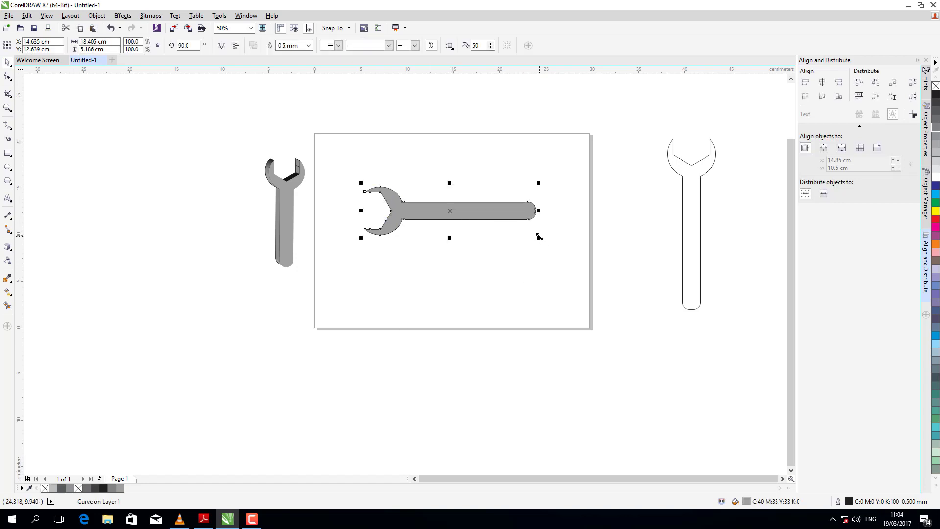
left_click_drag(540, 237, 548, 243)
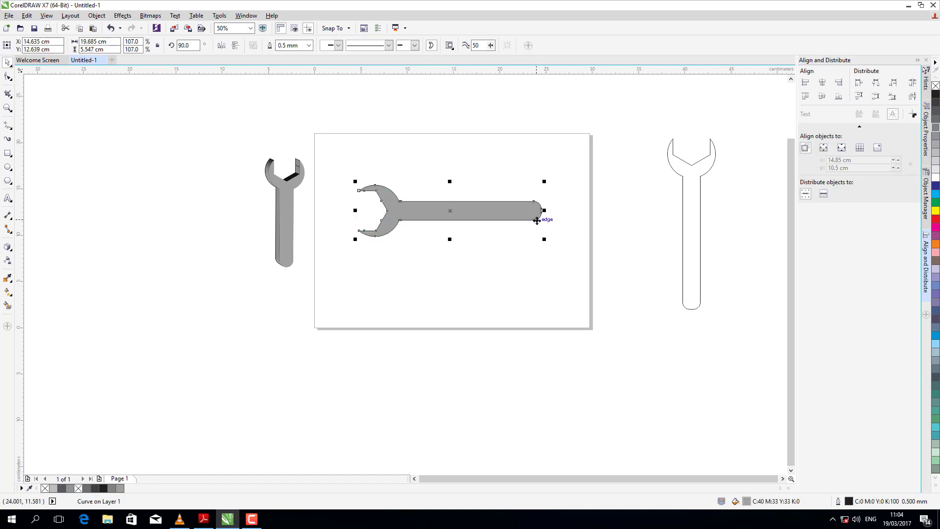
scroll(534, 223, "up", 2)
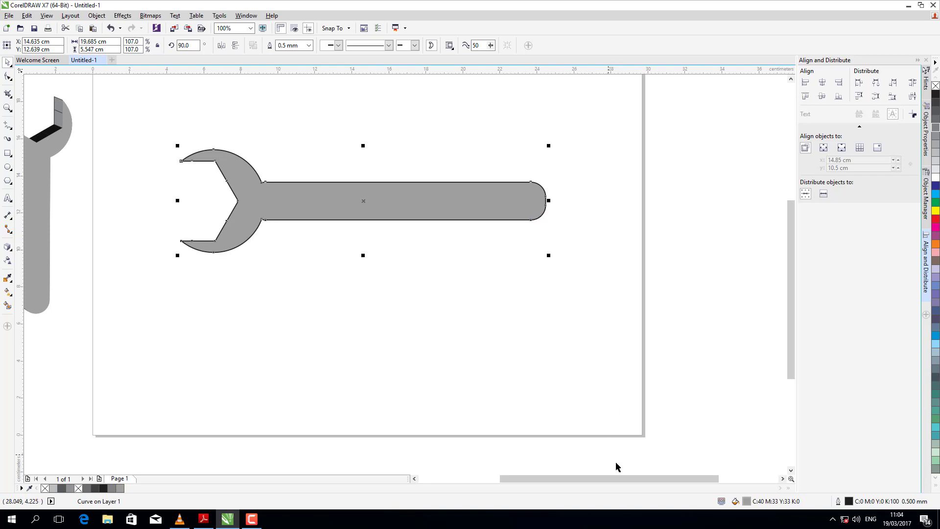
left_click_drag(613, 479, 594, 479)
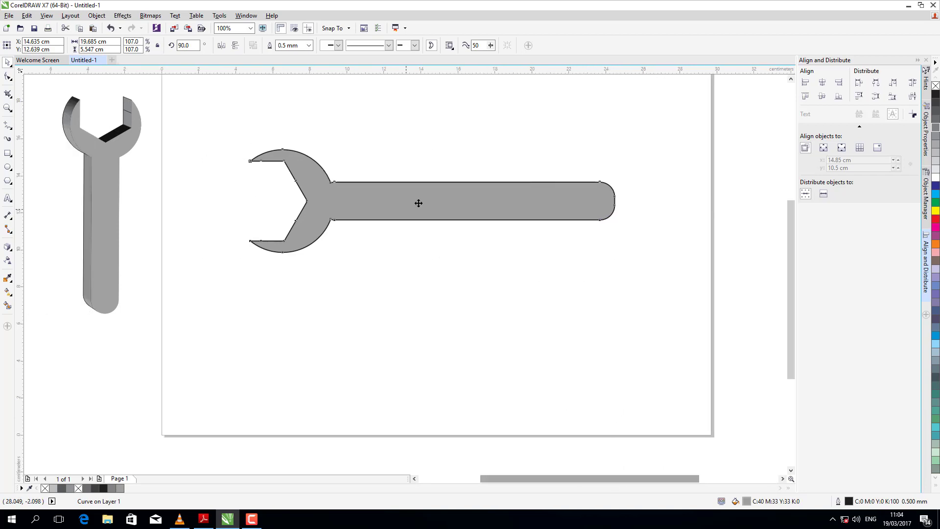
left_click_drag(418, 201, 424, 212)
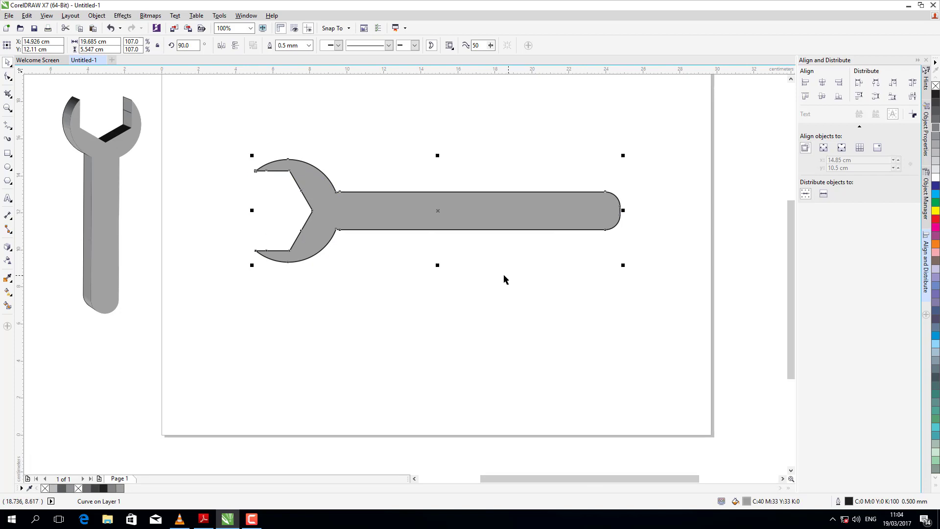
Apply the Extrude Bottom Right preset to the grey spanner and reduce its depth to 1.
left_click(7, 248)
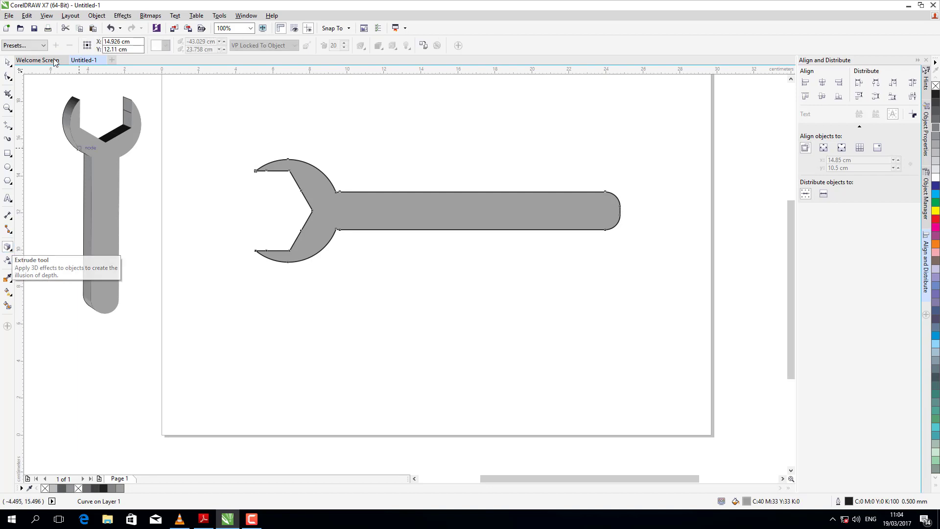
left_click(43, 45)
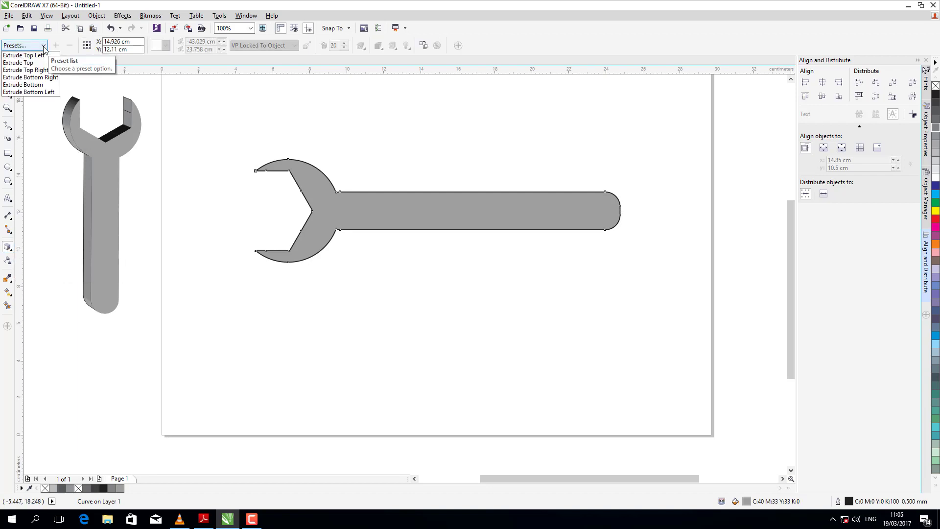
left_click(37, 77)
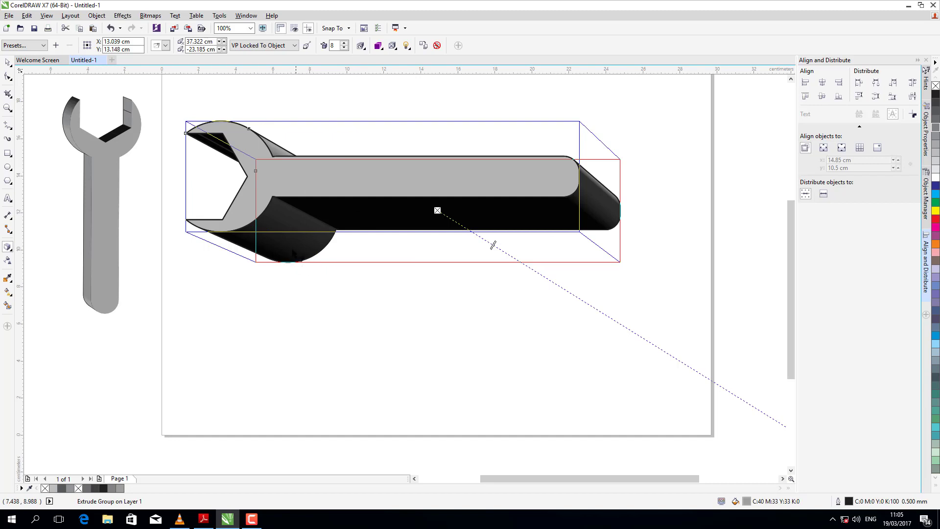
left_click(344, 48)
left_click(345, 48)
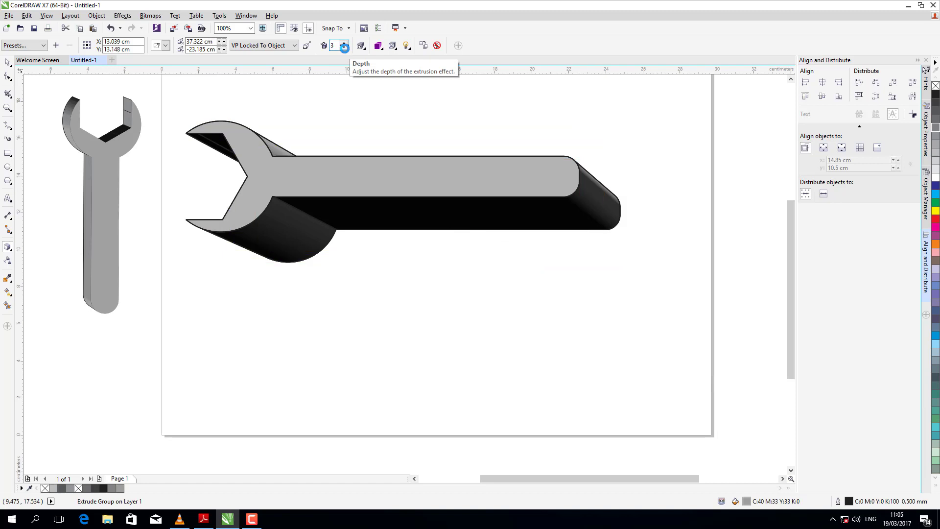
left_click(344, 48)
left_click(345, 48)
left_click(345, 48)
left_click(344, 48)
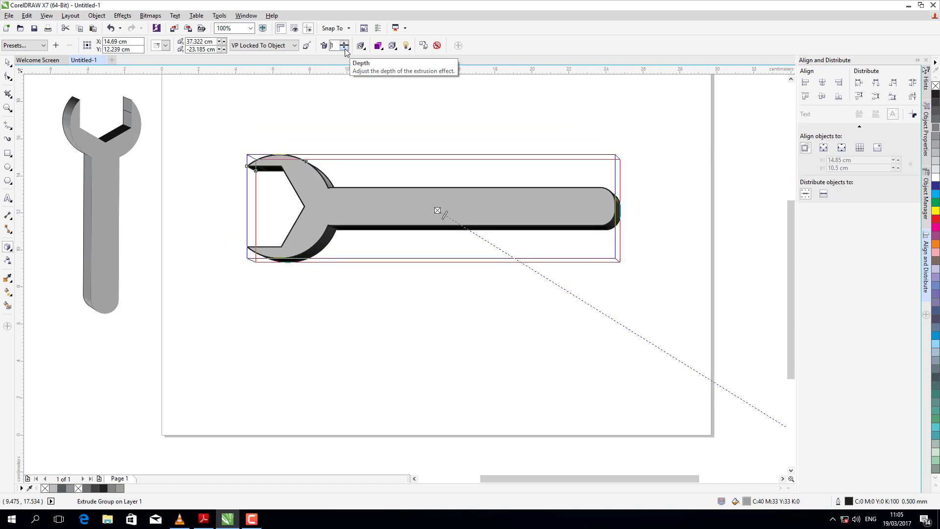
key("Escape")
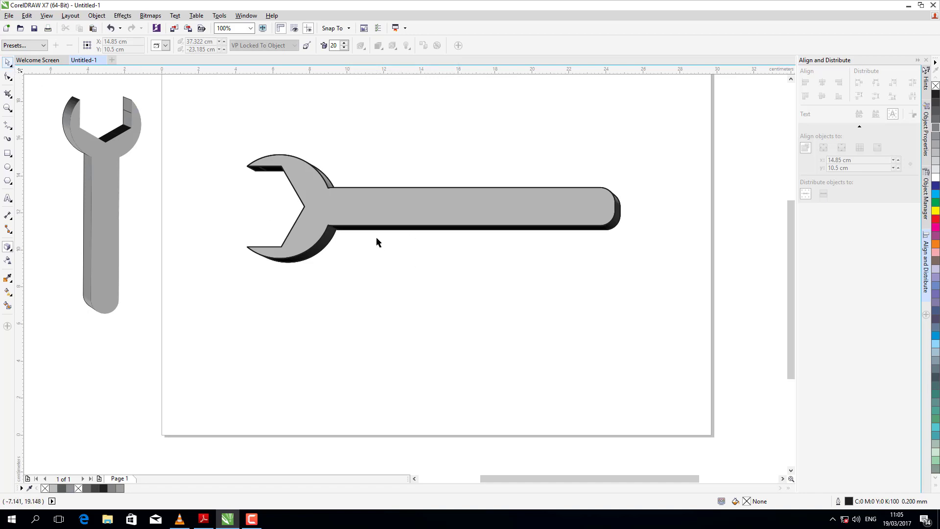
Nudge the extruded spanner slightly up and right on the page.
left_click(368, 206)
mouse_move(367, 206)
left_mouse_down()
mouse_move(386, 182)
mouse_move(375, 210)
left_mouse_up()
scroll(370, 210, "down", 2)
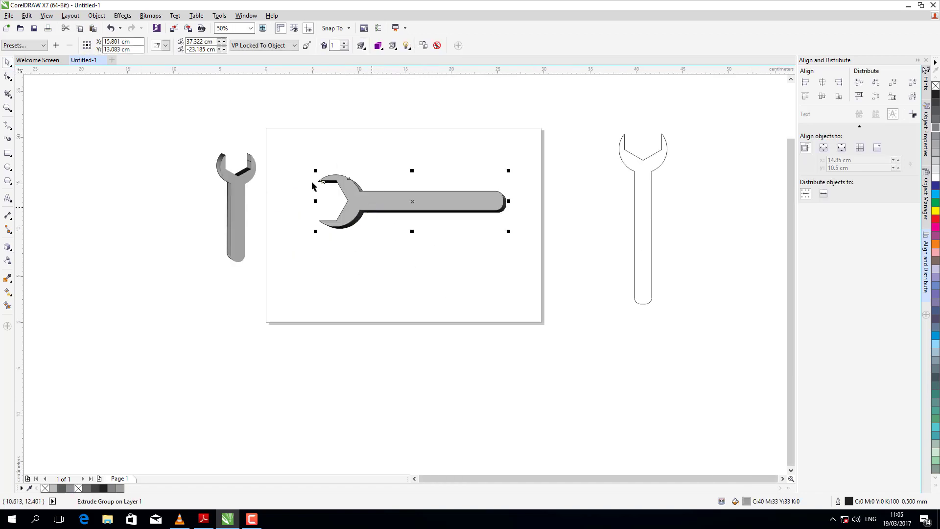
left_click(393, 262)
left_click(420, 205)
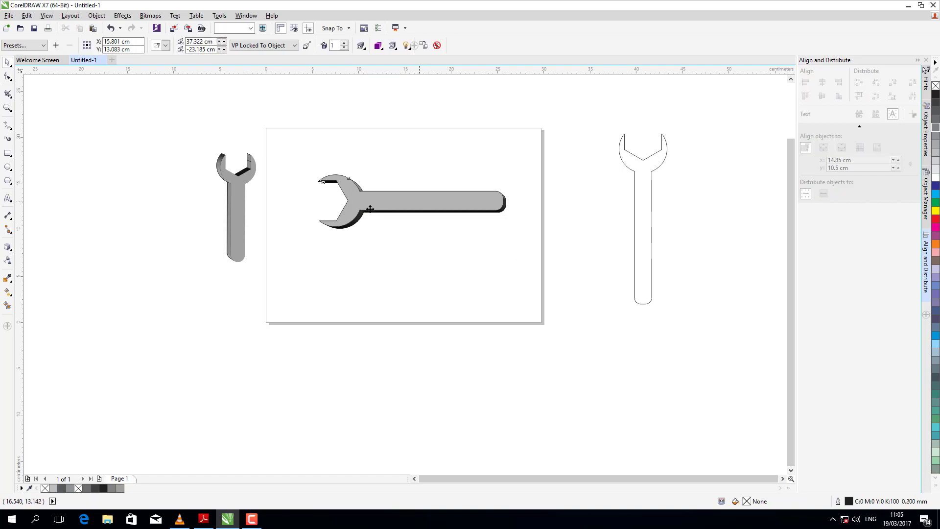
scroll(369, 210, "up", 2)
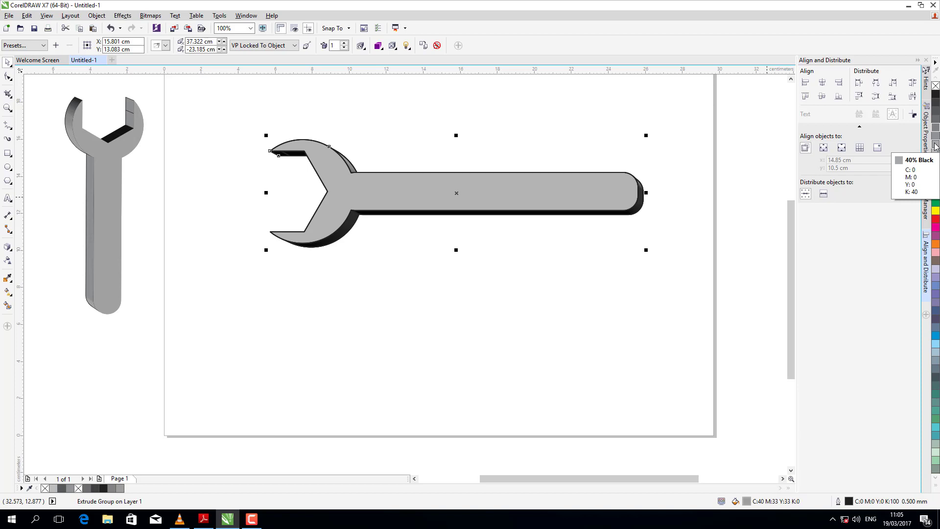
Give the spanner's outline a 40% Black colour and check the result.
right_click(936, 146)
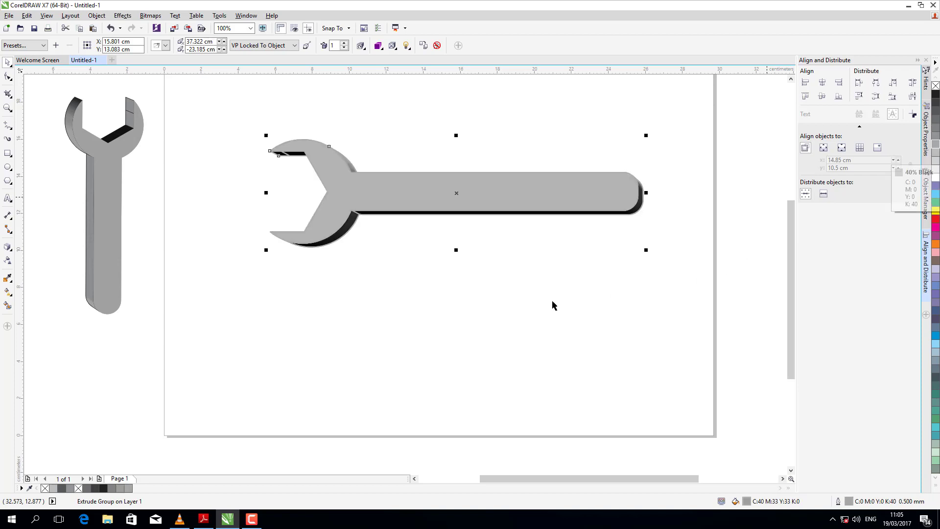
left_click(590, 280)
scroll(582, 271, "down", 1)
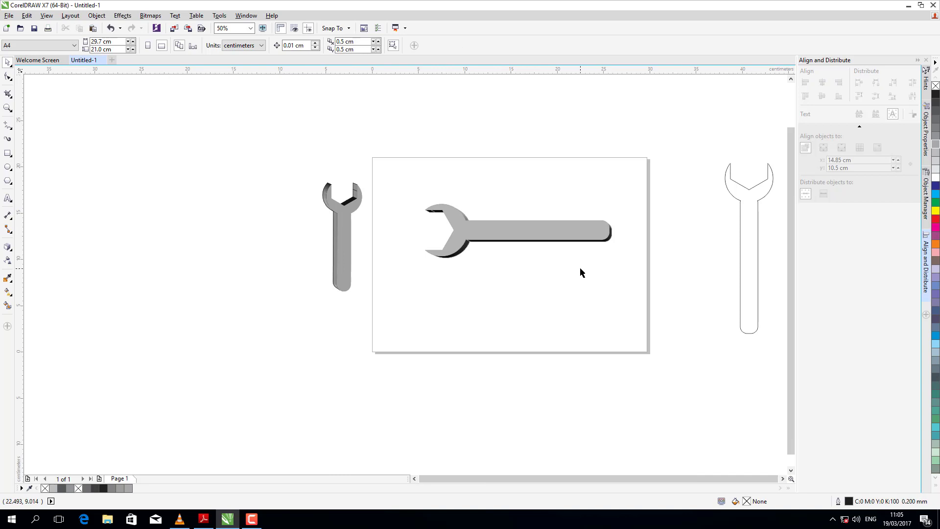
scroll(582, 267, "up", 1)
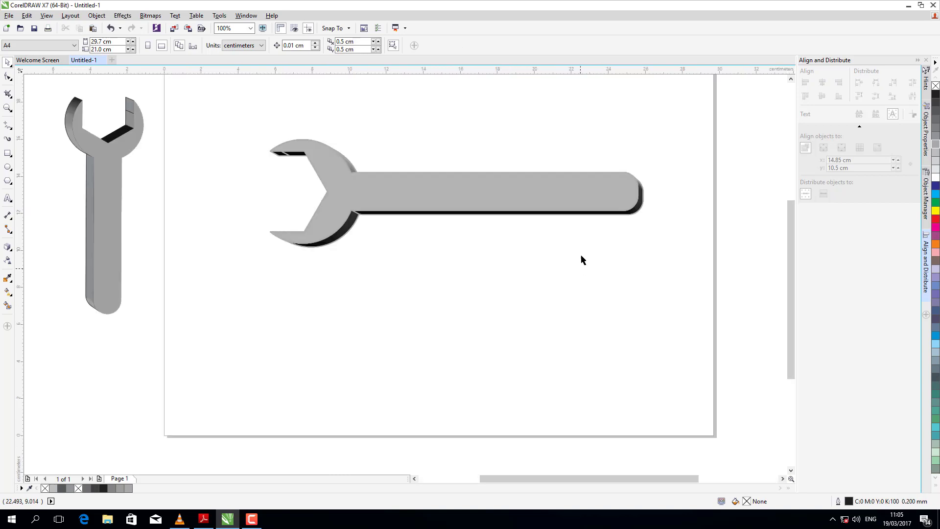
Cancel the Document Defaults prompt and darken the spanner's outline to 70% Black.
left_click(937, 119)
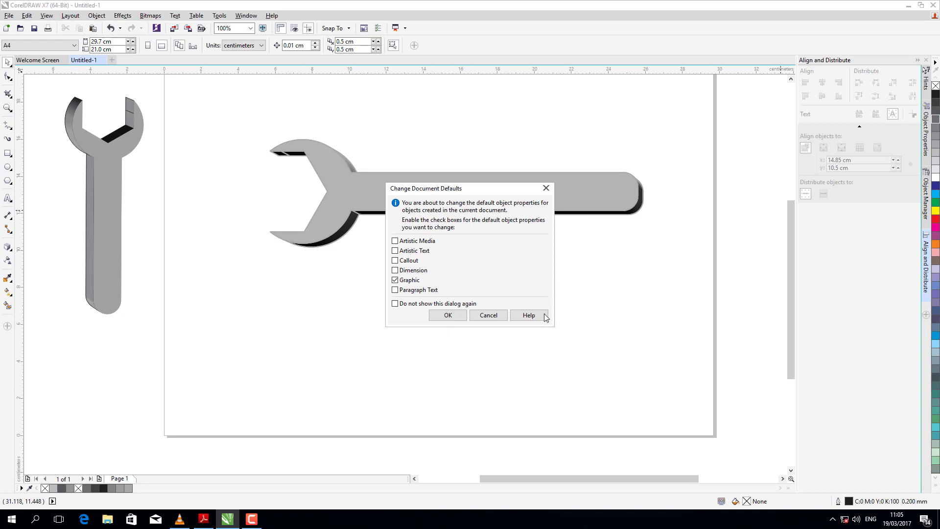
left_click(489, 314)
left_click(577, 193)
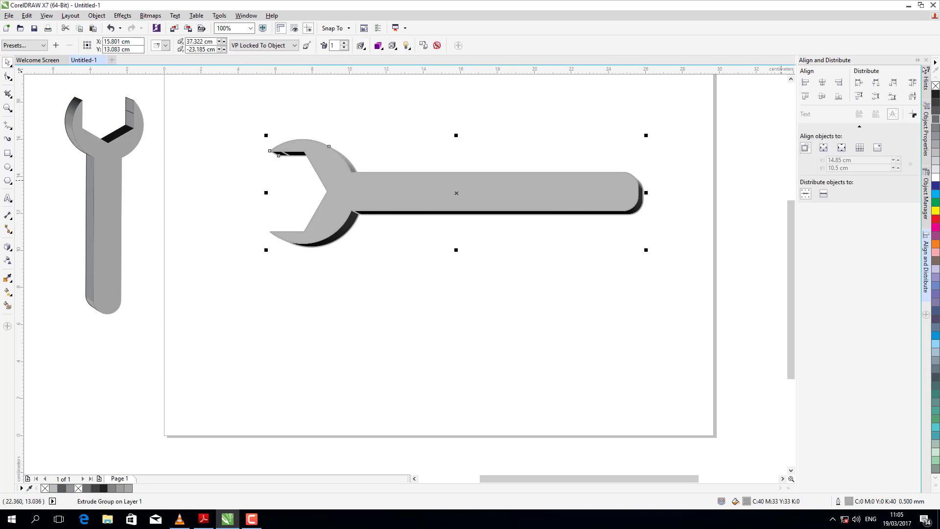
right_click(936, 121)
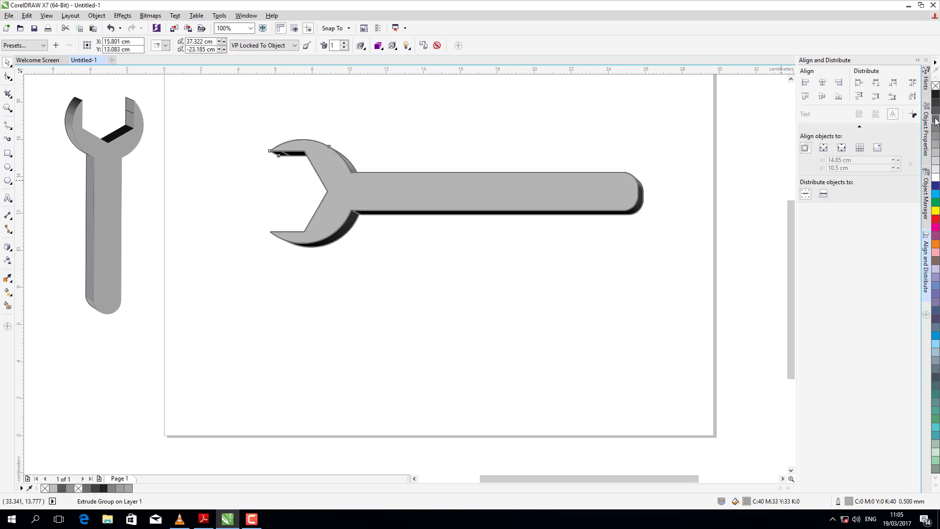
left_click(619, 266)
scroll(619, 268, "down", 2)
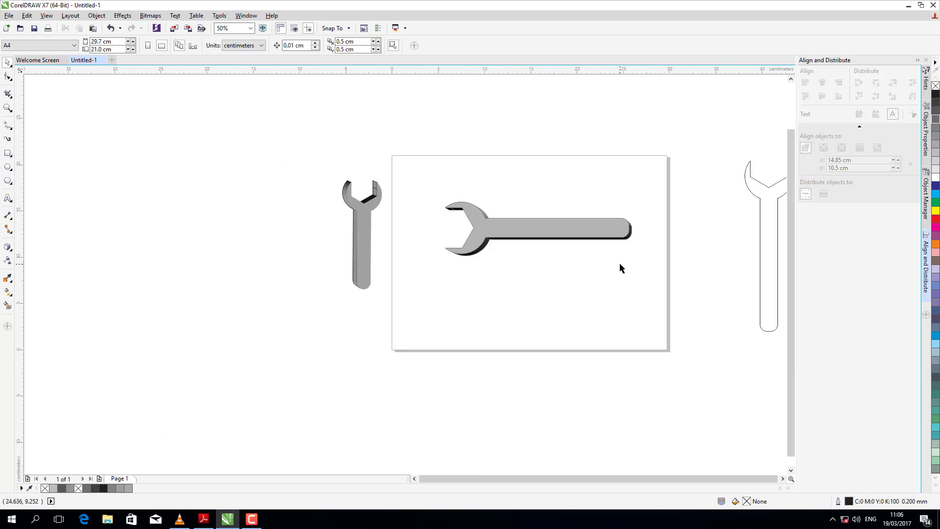
scroll(651, 274, "up", 2)
scroll(657, 260, "down", 2)
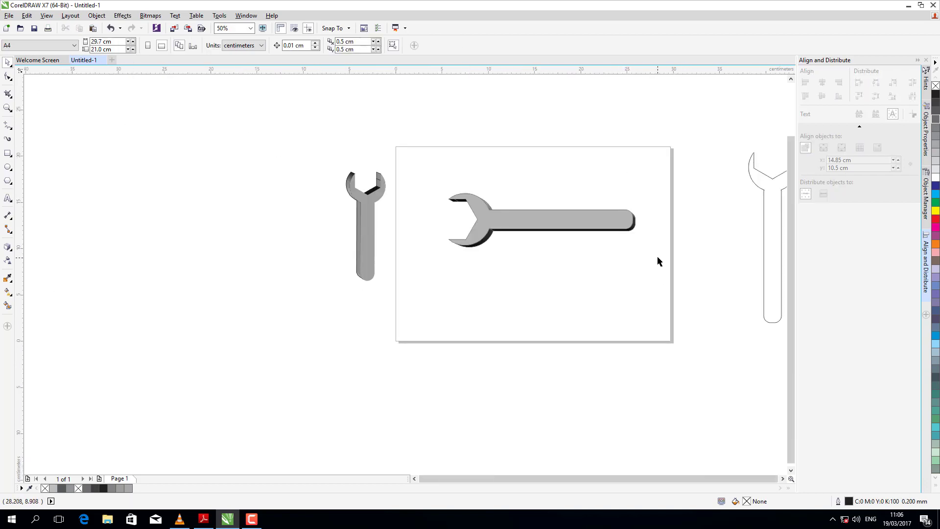
scroll(657, 260, "up", 2)
Rotate the extruded spanner from horizontal to stand upright.
scroll(658, 261, "down", 2)
left_click(579, 224)
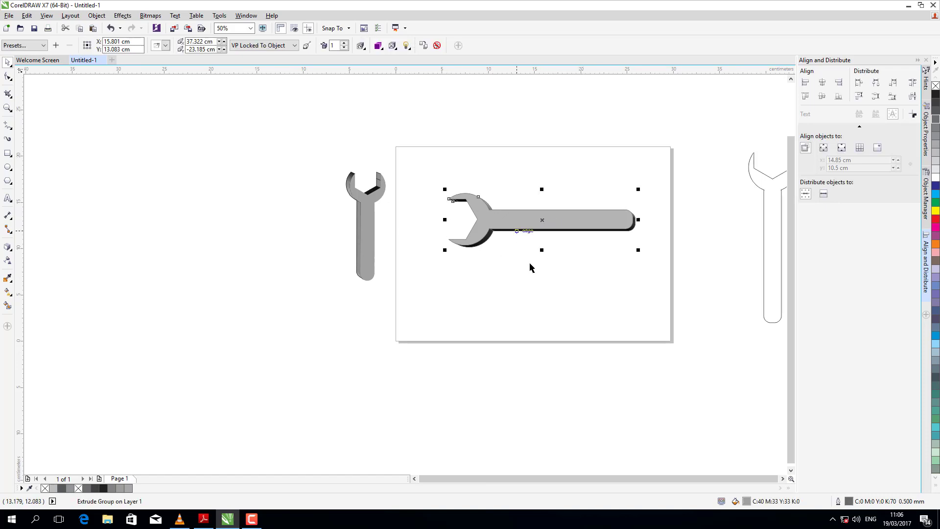
left_click(542, 222)
left_click_drag(618, 281, 523, 295)
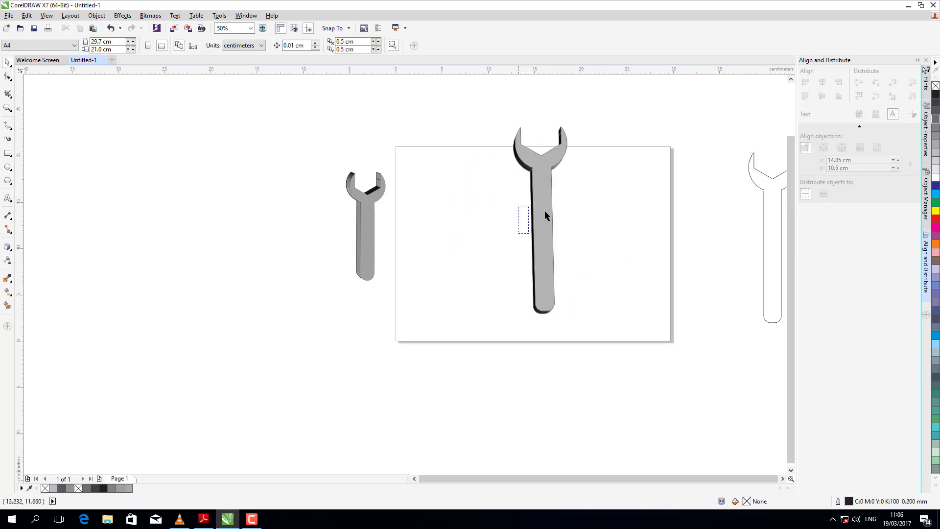
Shift the upright spanner toward the left of the page.
left_click_drag(544, 210, 483, 235)
left_click(527, 249)
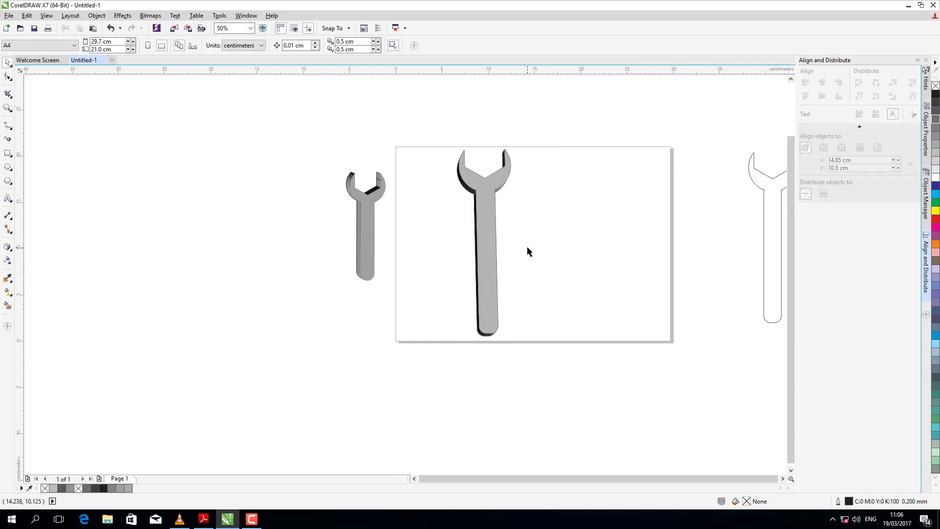
scroll(527, 251, "up", 2)
scroll(528, 251, "down", 2)
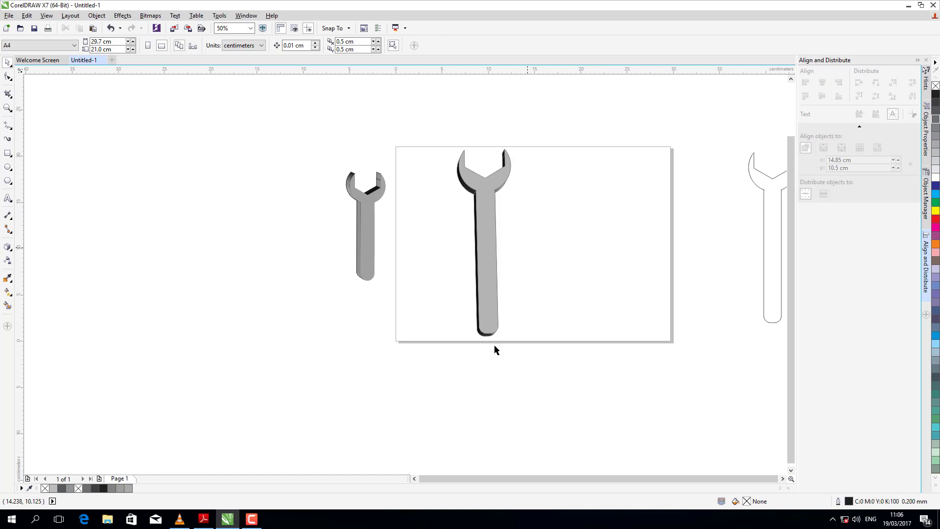